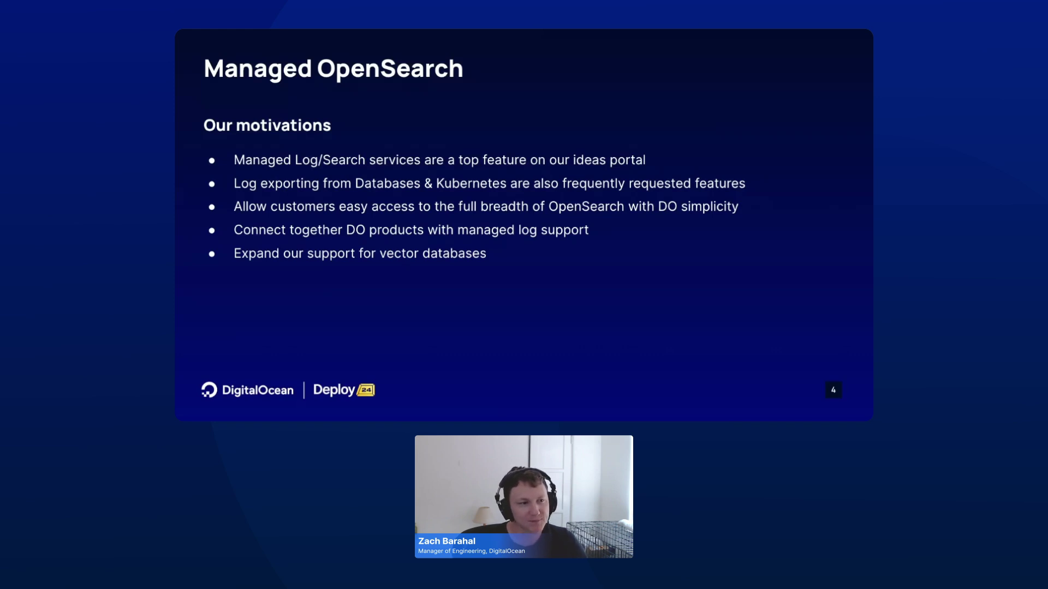
key(Right)
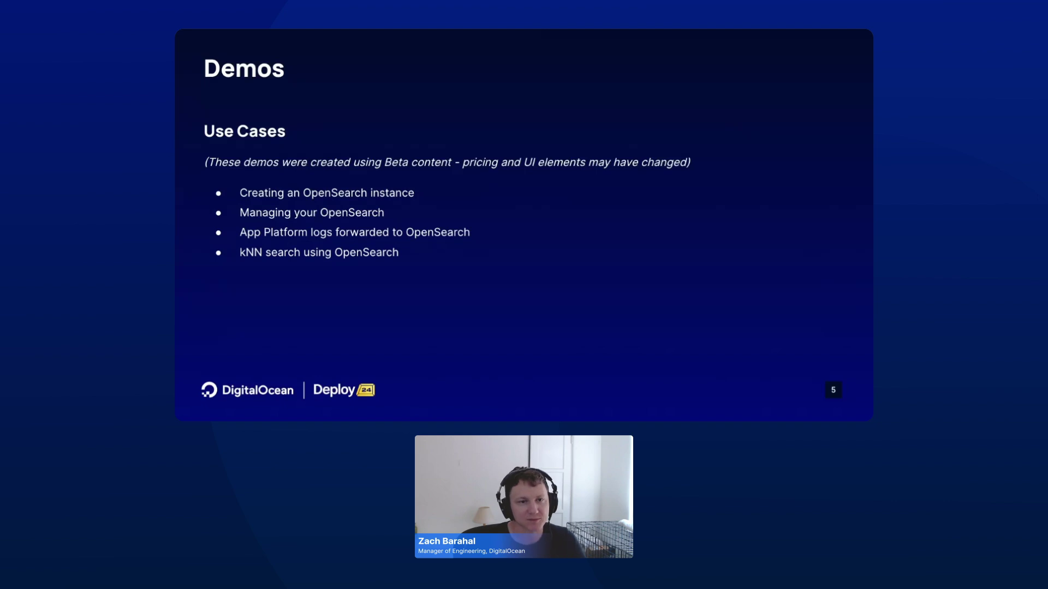
key(Right)
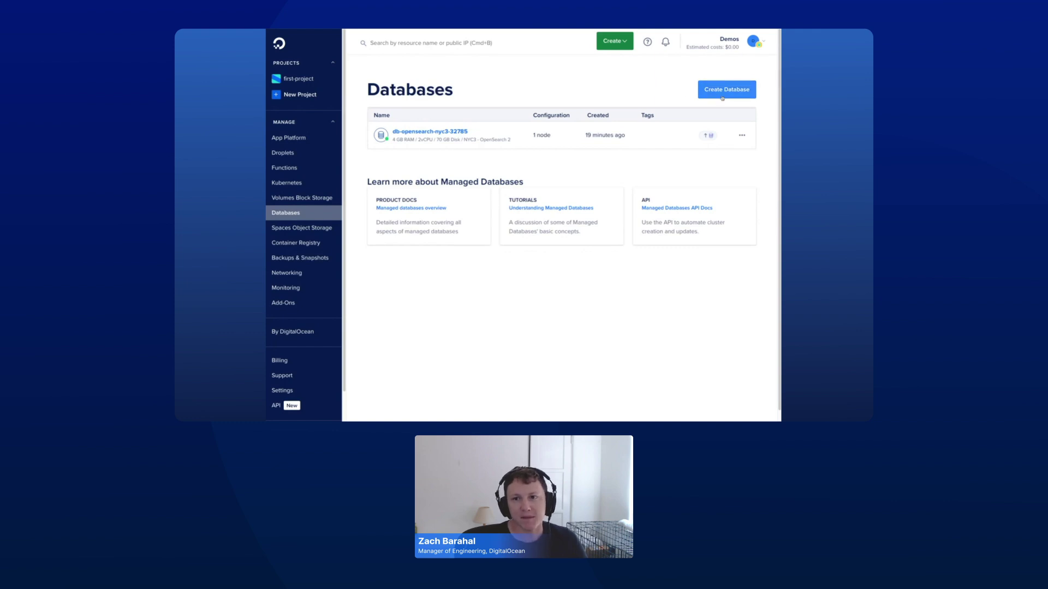
Step: Start a new database cluster with the OpenSearch engine, checking the additional datacenter regions and the available engine versions
click(723, 97)
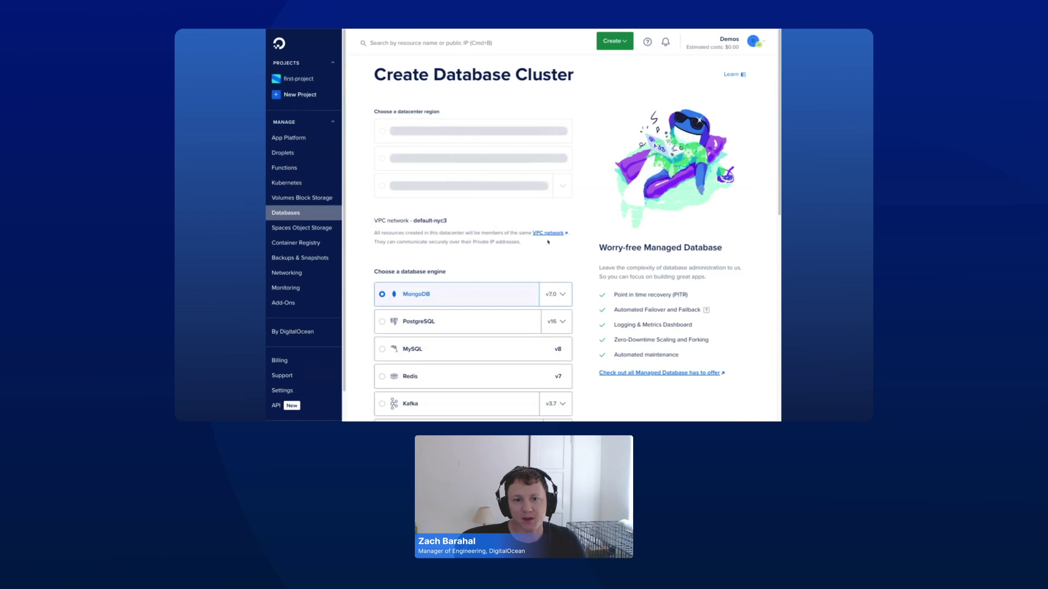
scroll(545, 237, down, 1)
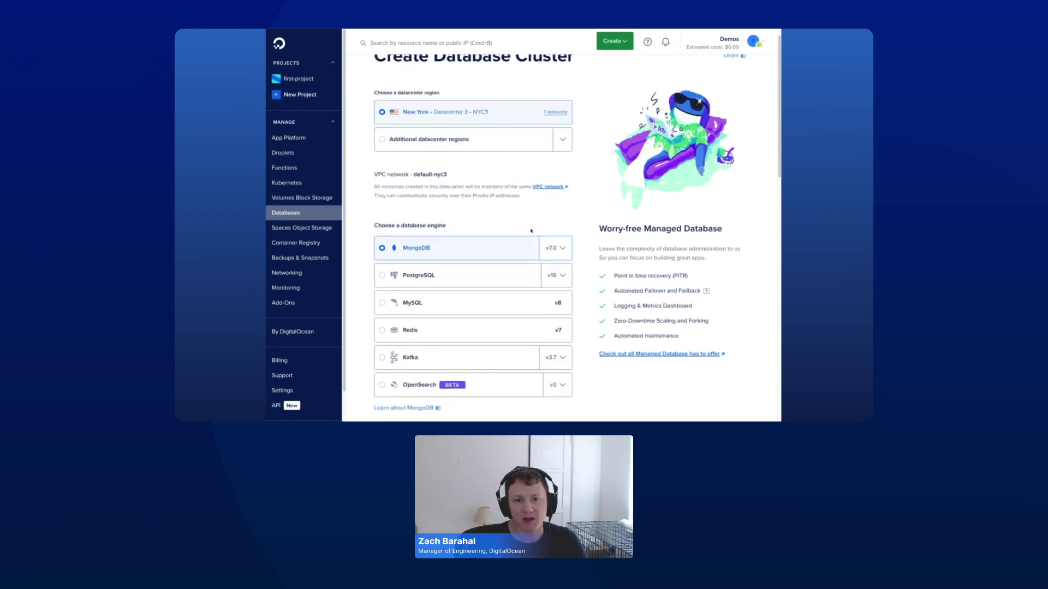
click(495, 381)
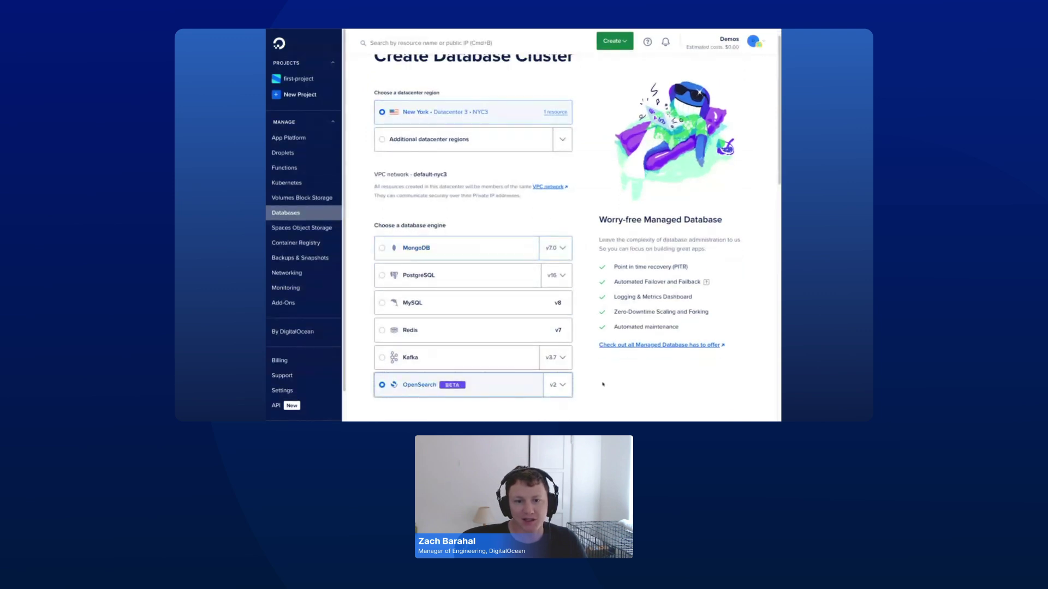
click(562, 140)
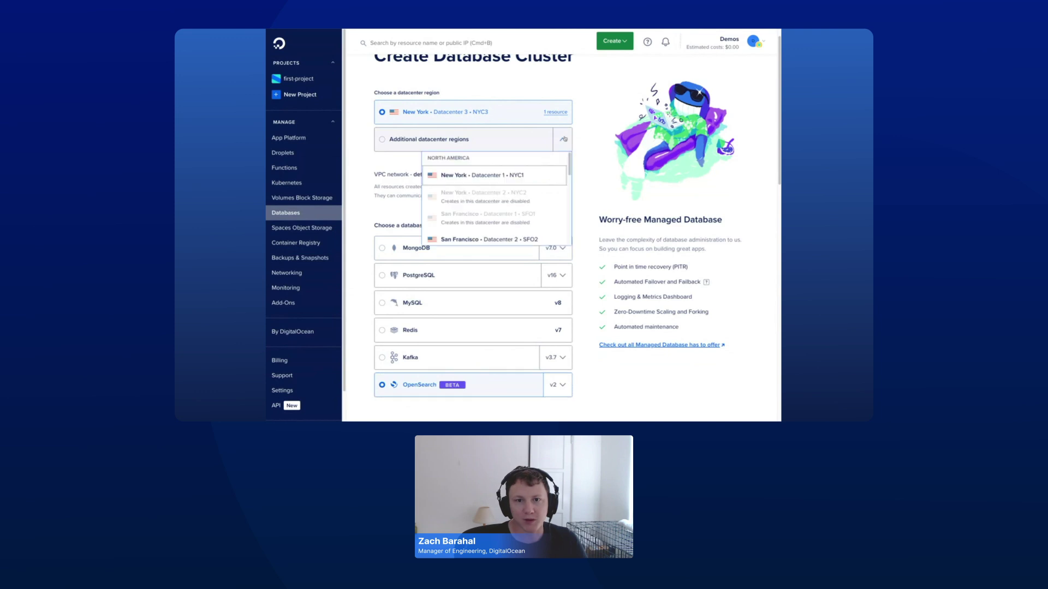
click(582, 128)
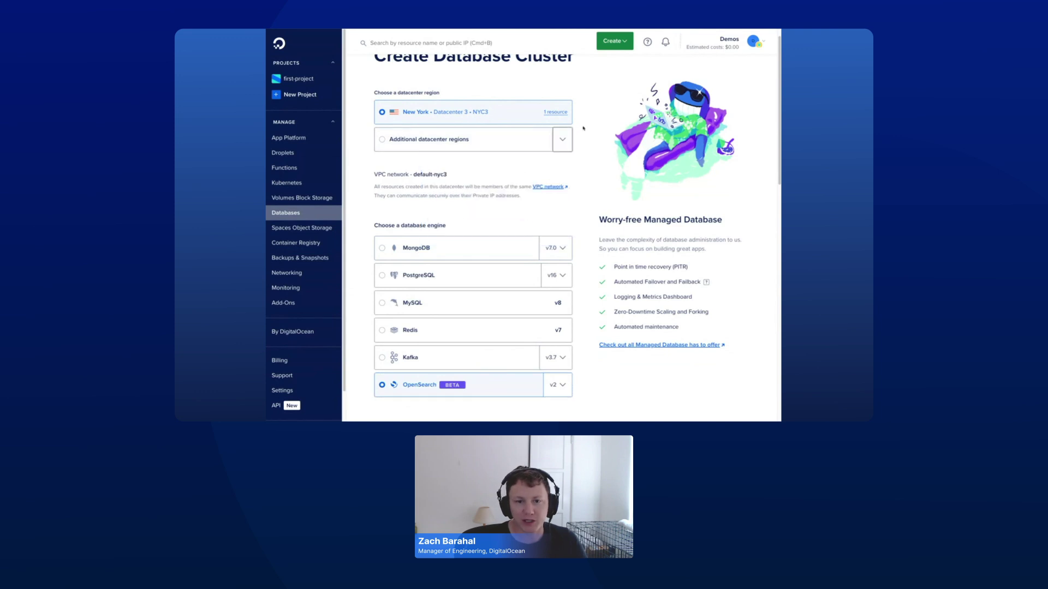
scroll(593, 392, down, 1)
click(563, 385)
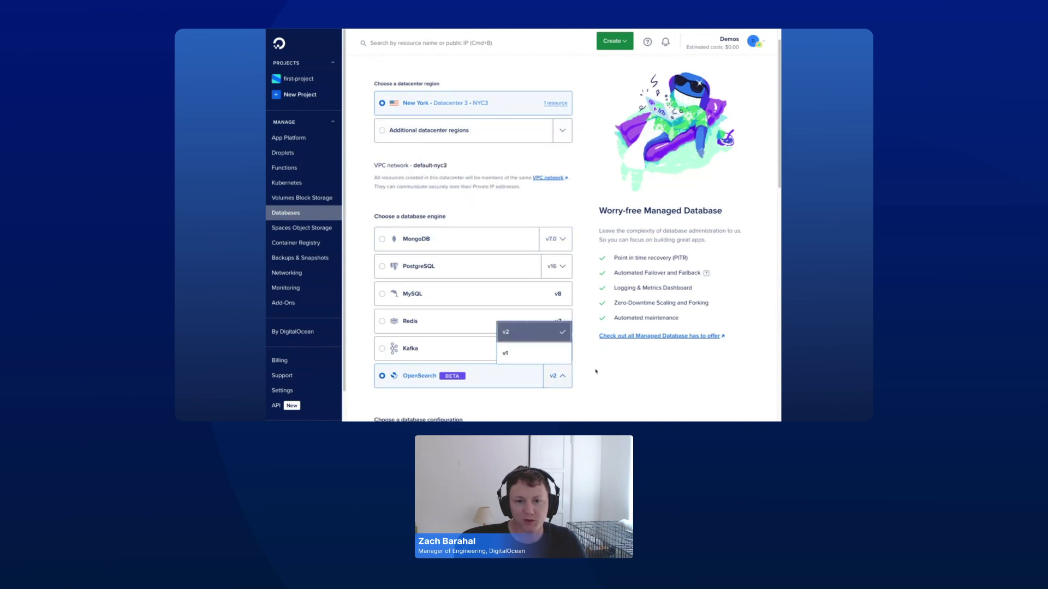
Step: Try the Memory-Optimized Dedicated CPU configuration with 9 nodes and review its storage options and total monthly cost
scroll(595, 365, down, 5)
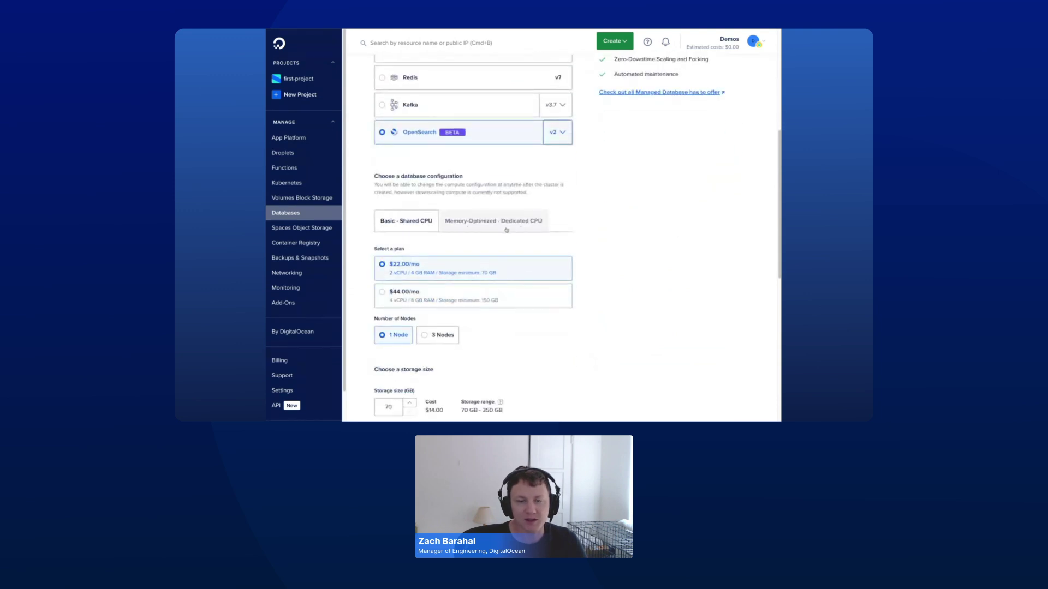
click(492, 224)
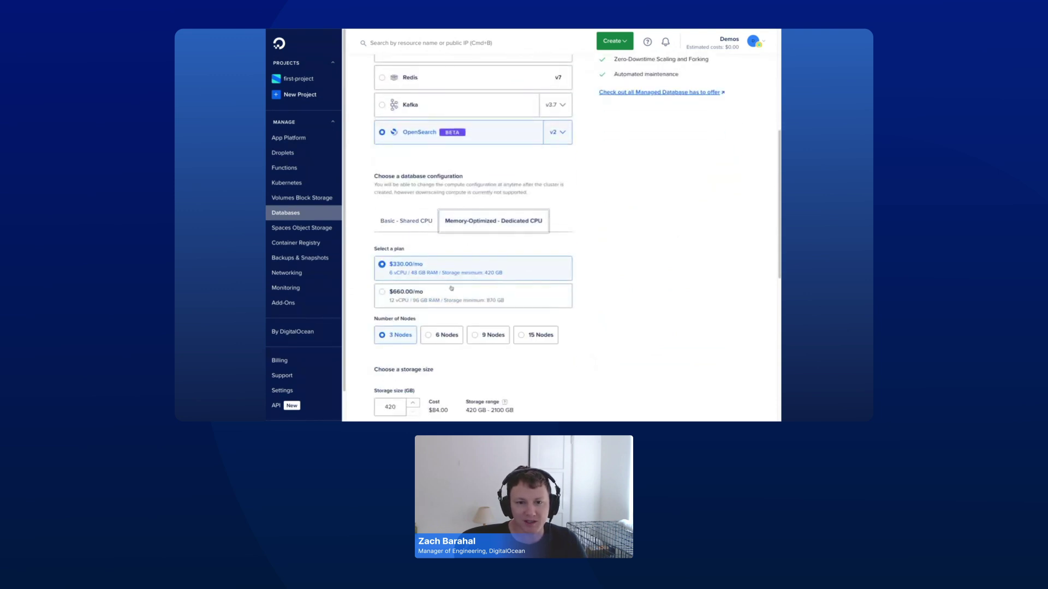
click(486, 334)
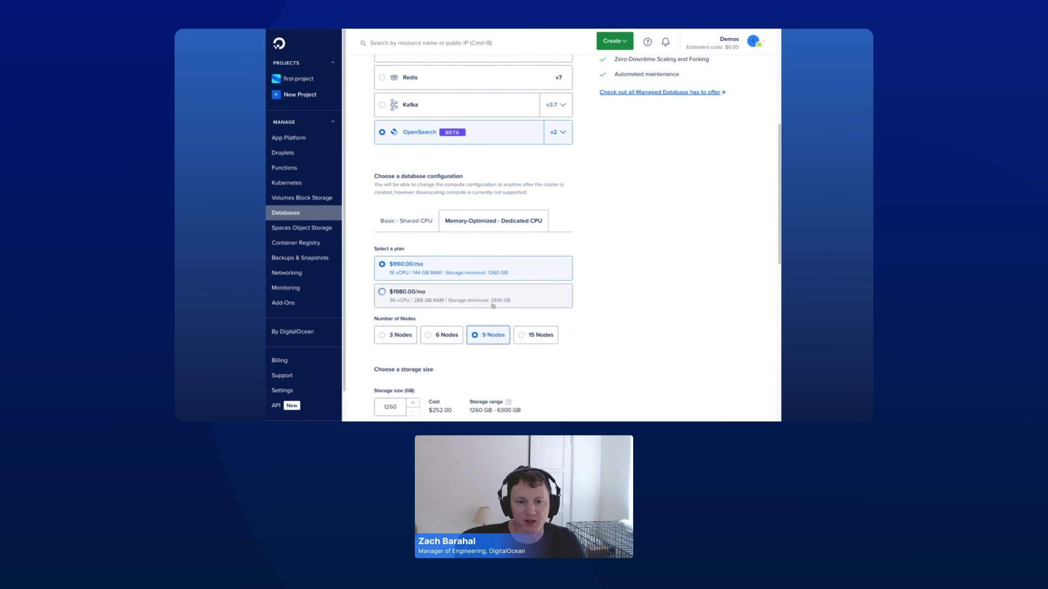
scroll(493, 305, down, 2)
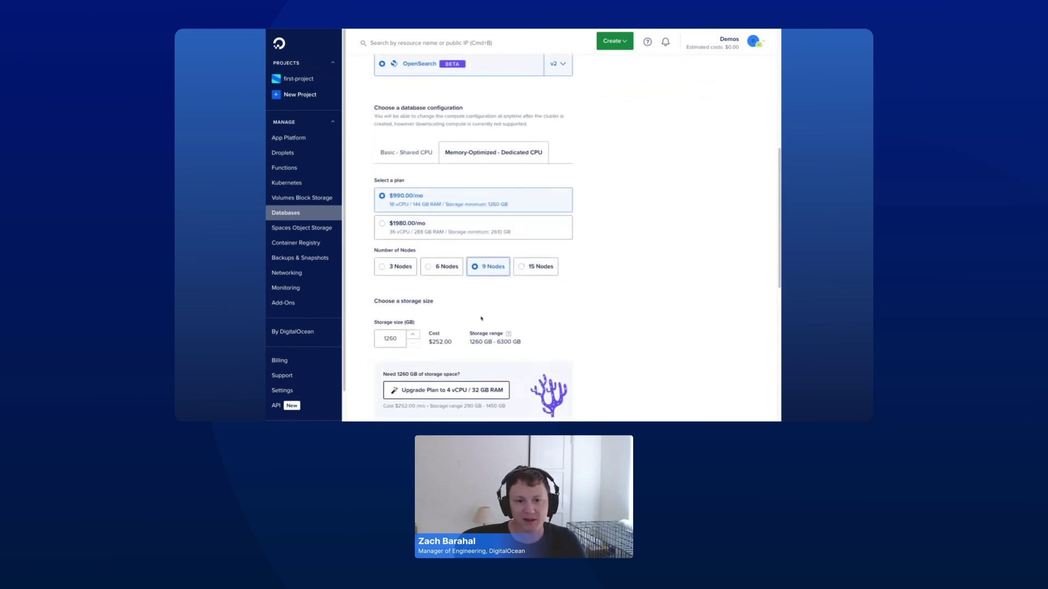
scroll(477, 306, down, 1)
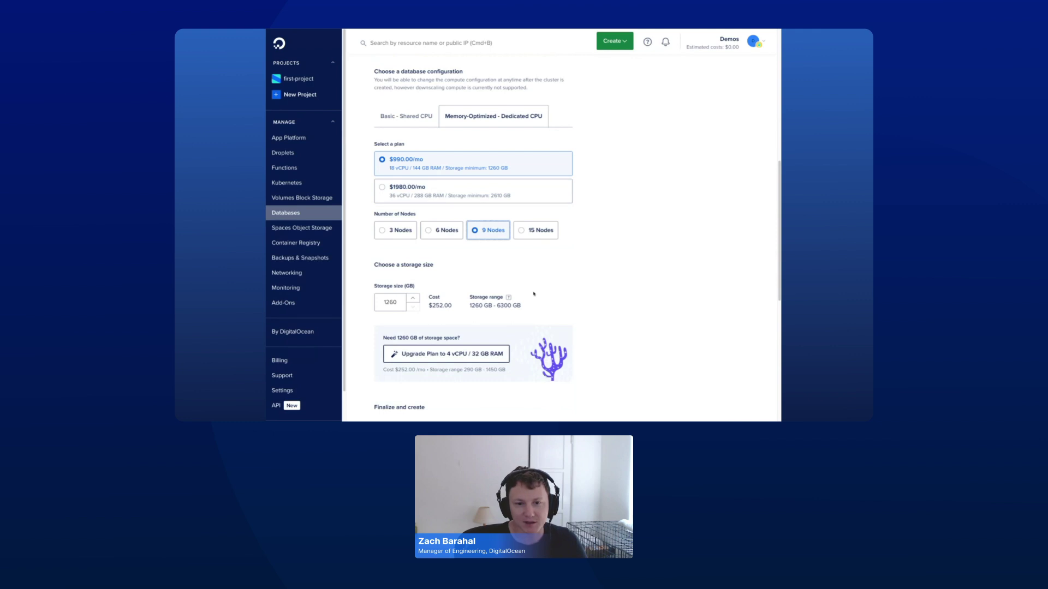
scroll(591, 299, down, 6)
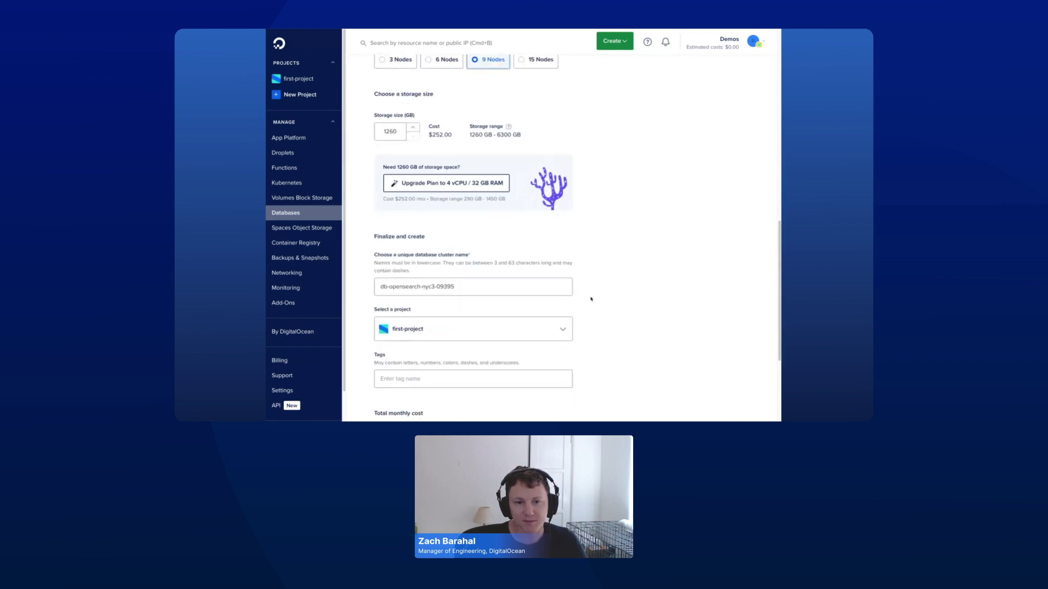
scroll(591, 299, down, 4)
Step: Configure the cluster as Basic Shared CPU with 3 nodes and create it
scroll(590, 295, up, 8)
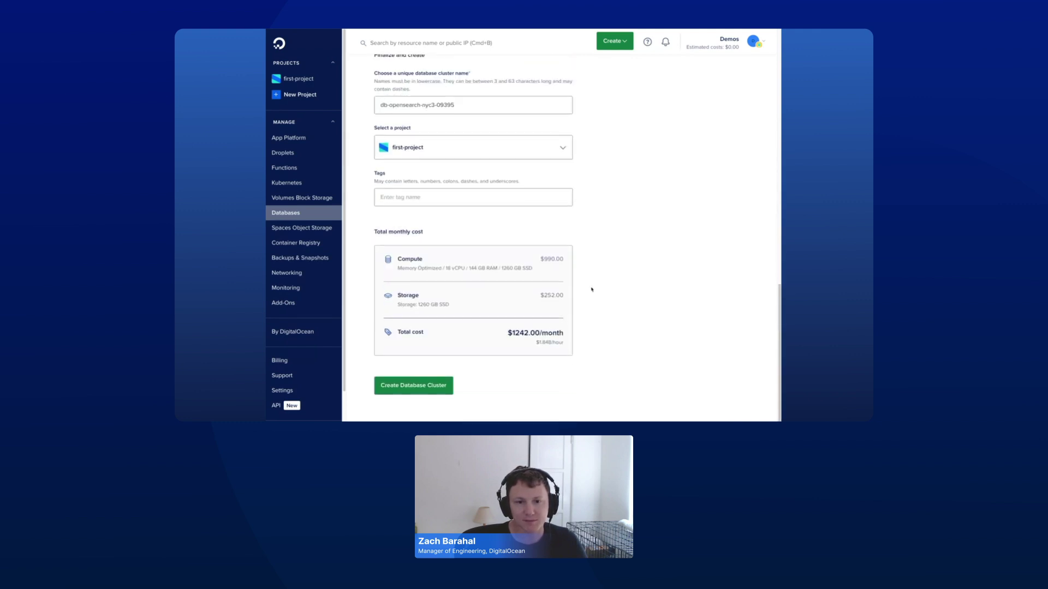
scroll(590, 288, up, 3)
click(406, 139)
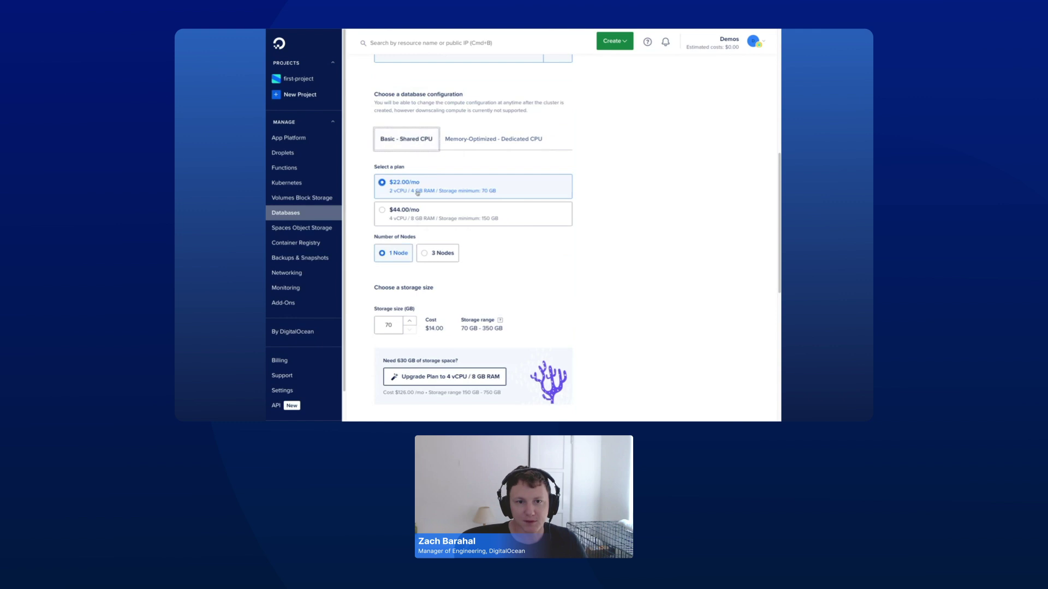
click(434, 254)
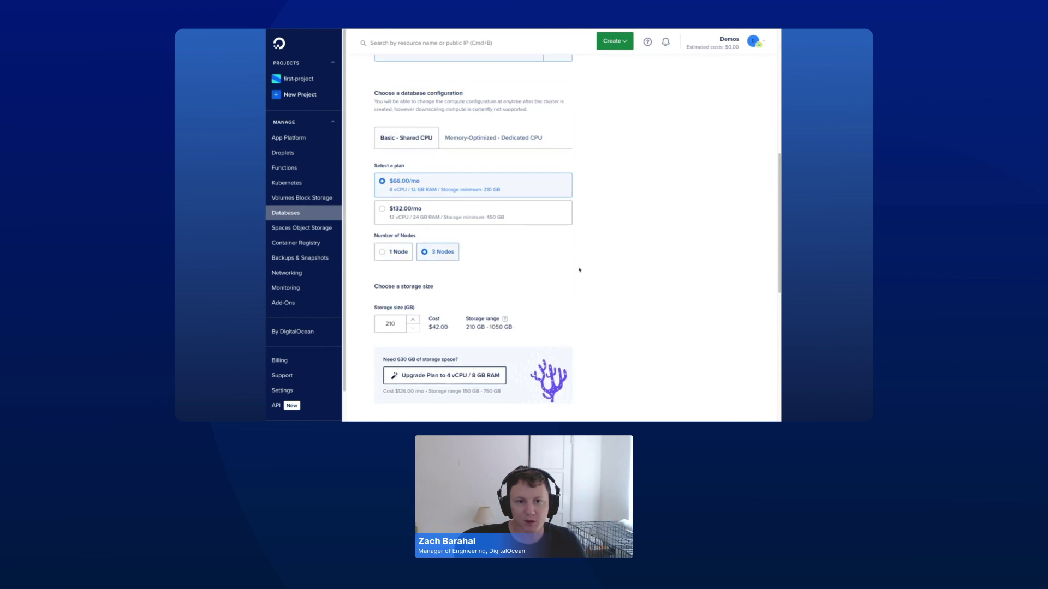
scroll(578, 284, down, 7)
scroll(580, 270, down, 3)
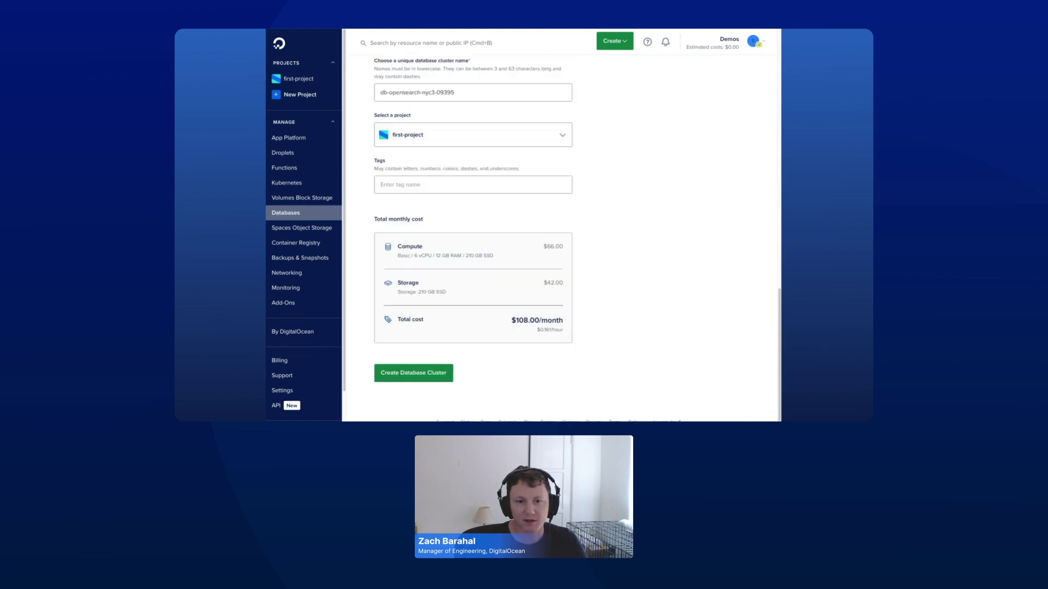
click(420, 372)
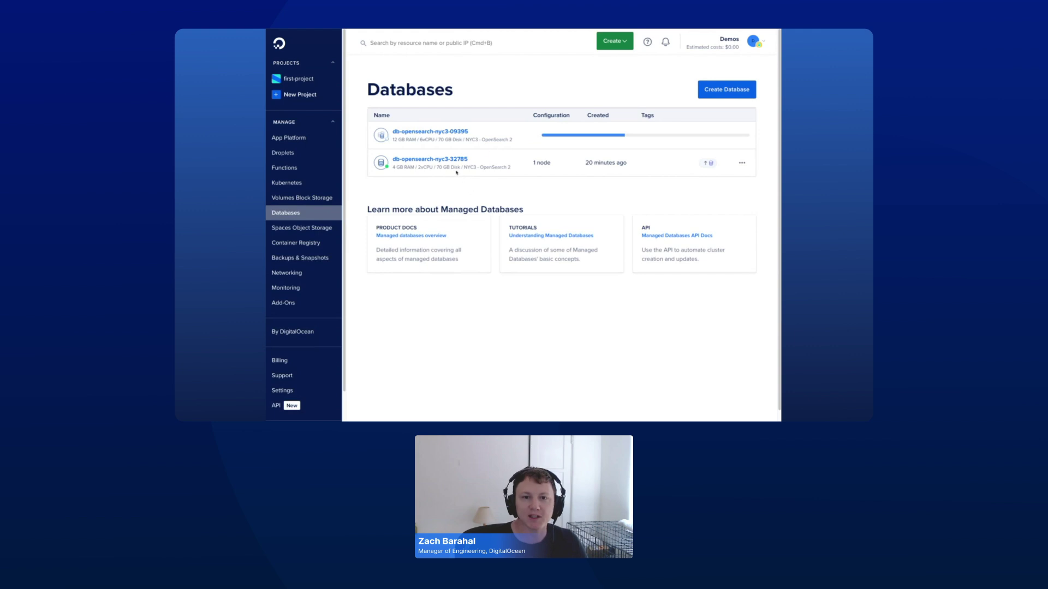
Step: Open the db-opensearch-nyc3-32785 cluster and review its Getting Started stages, cost, trusted sources and connection details
click(444, 158)
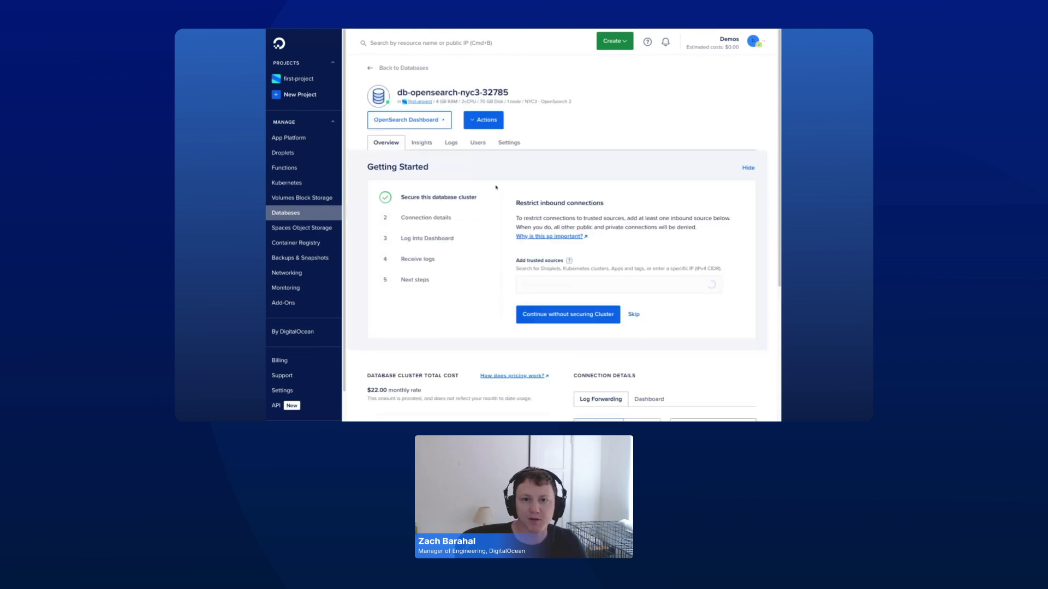
scroll(514, 164, down, 1)
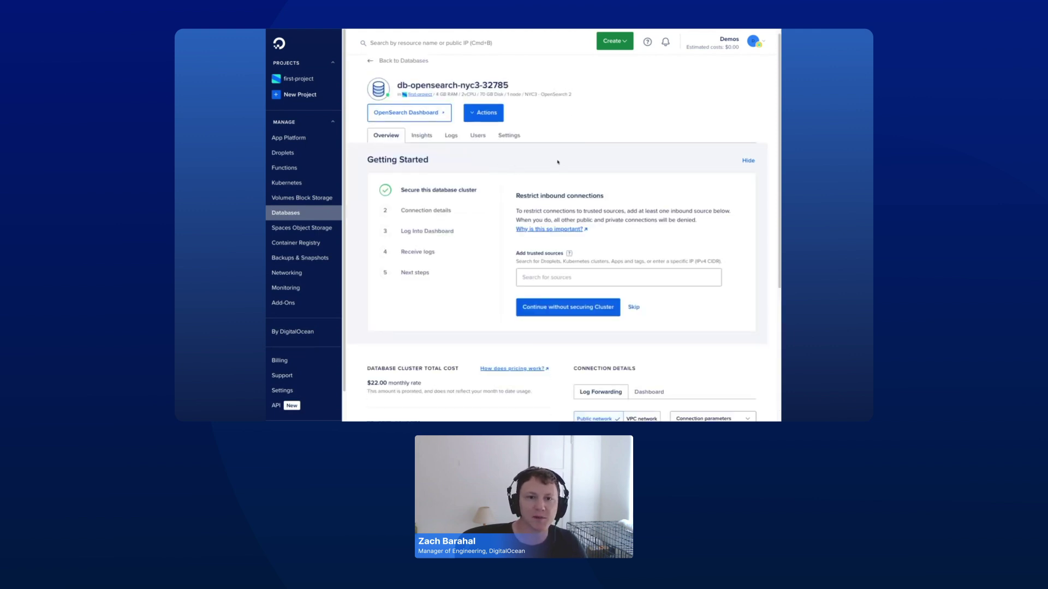
scroll(562, 157, down, 3)
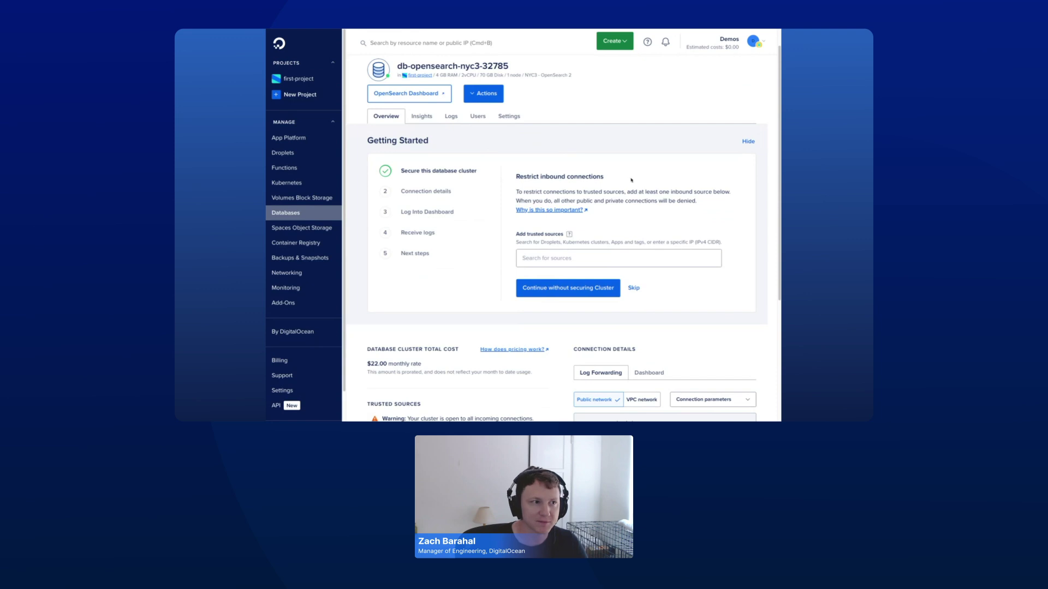
click(436, 192)
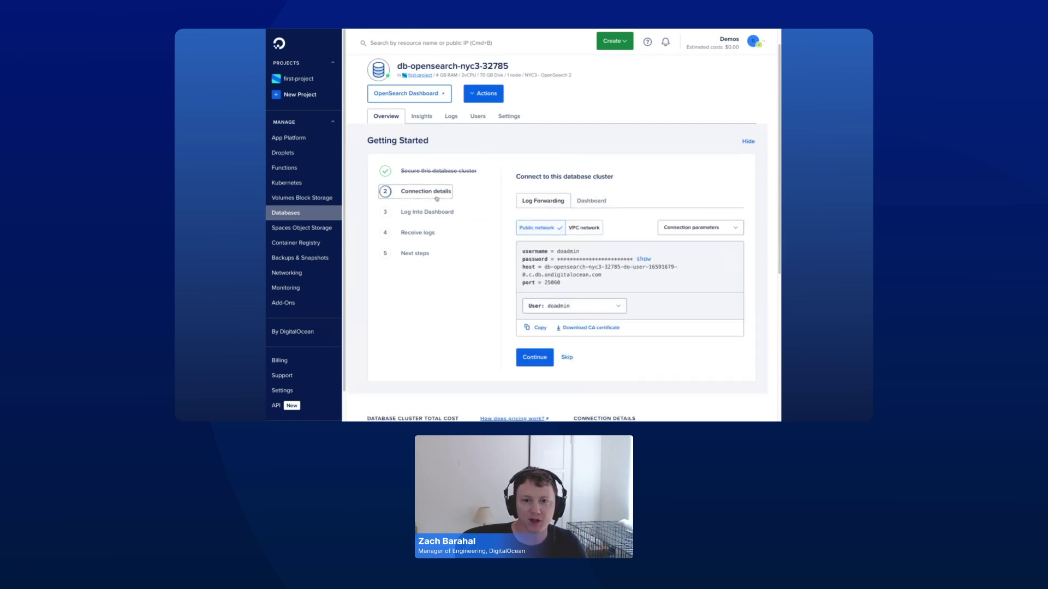
click(432, 212)
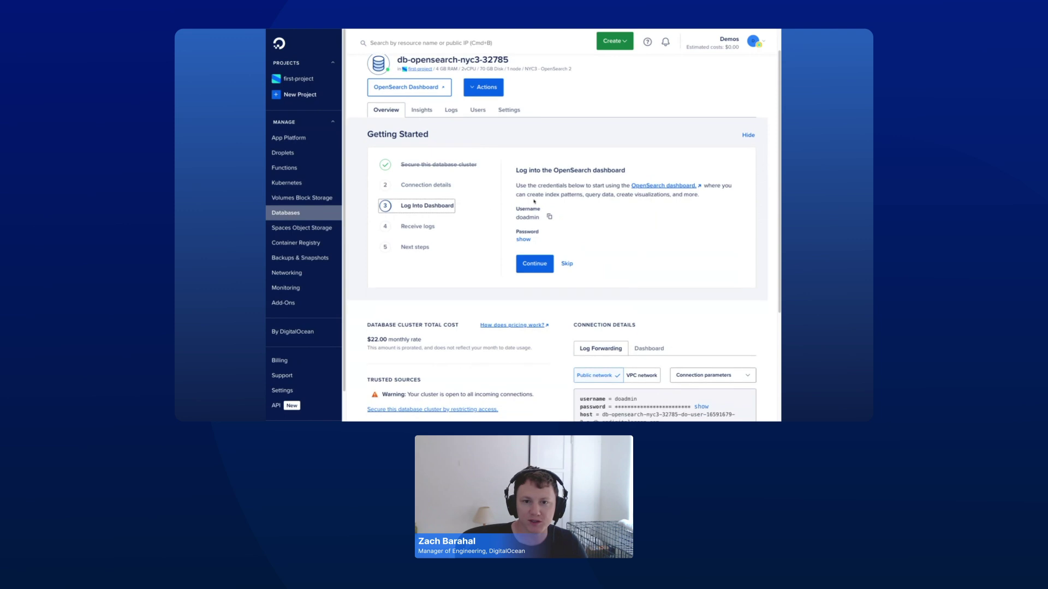
click(424, 227)
scroll(542, 192, down, 1)
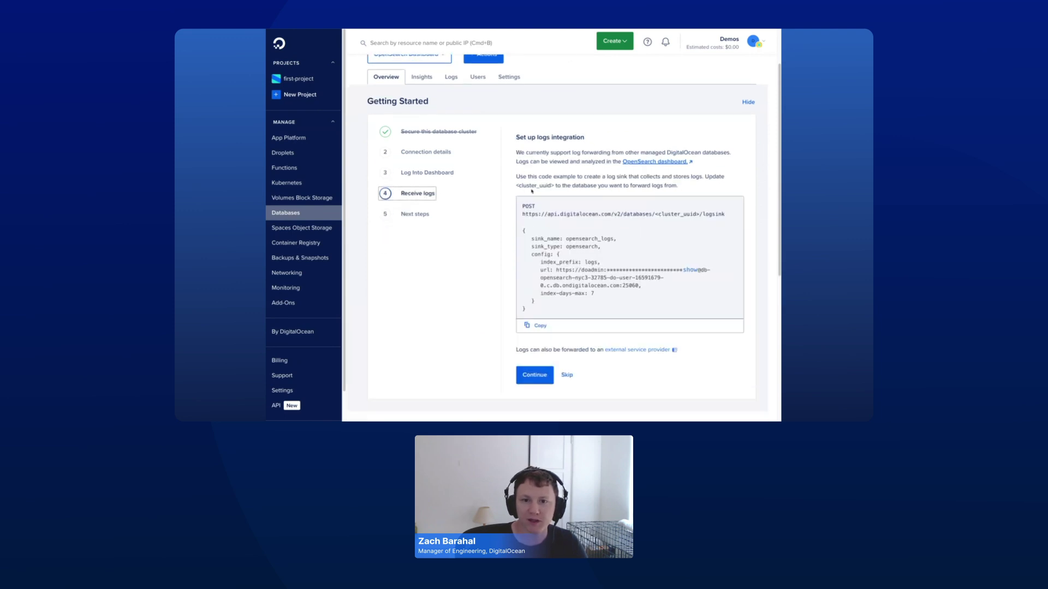
click(454, 216)
scroll(526, 202, down, 2)
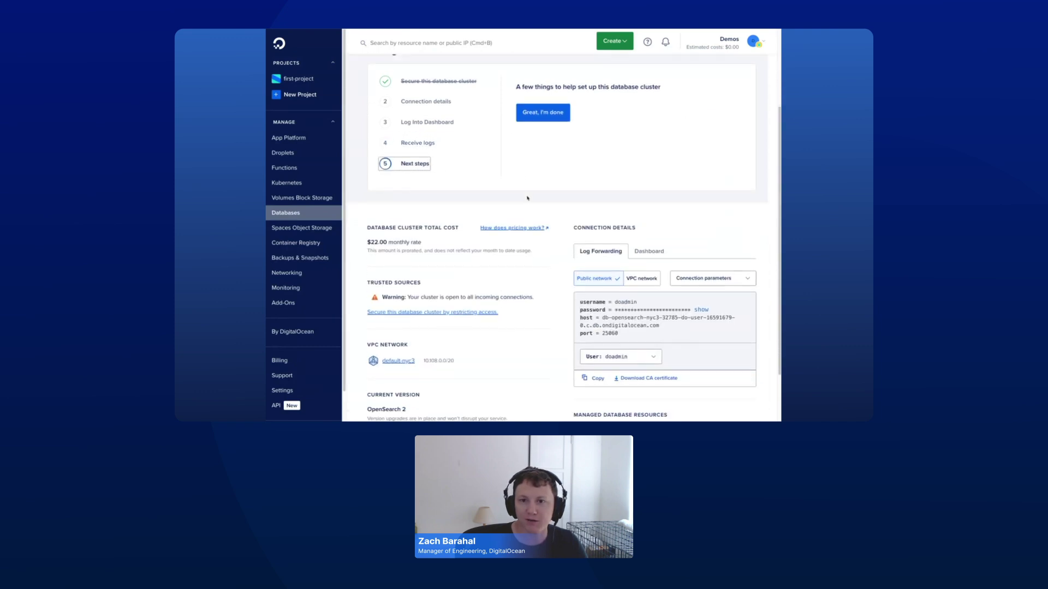
scroll(528, 191, down, 1)
scroll(516, 218, down, 2)
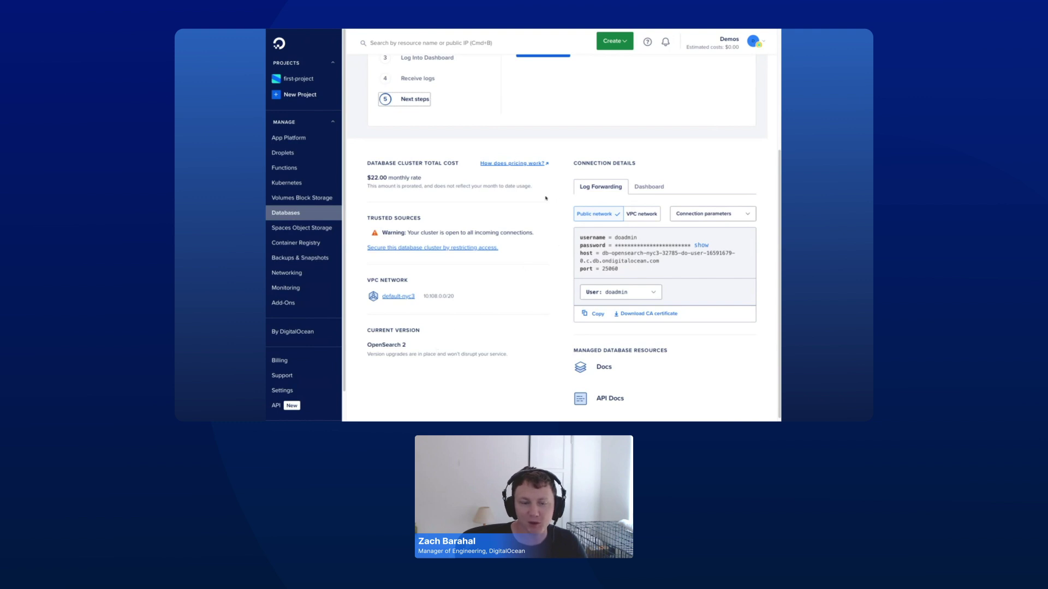
Step: Review the cluster's settings, including configuration, trusted sources and upgrade window, and the actions available for the cluster
scroll(530, 207, up, 3)
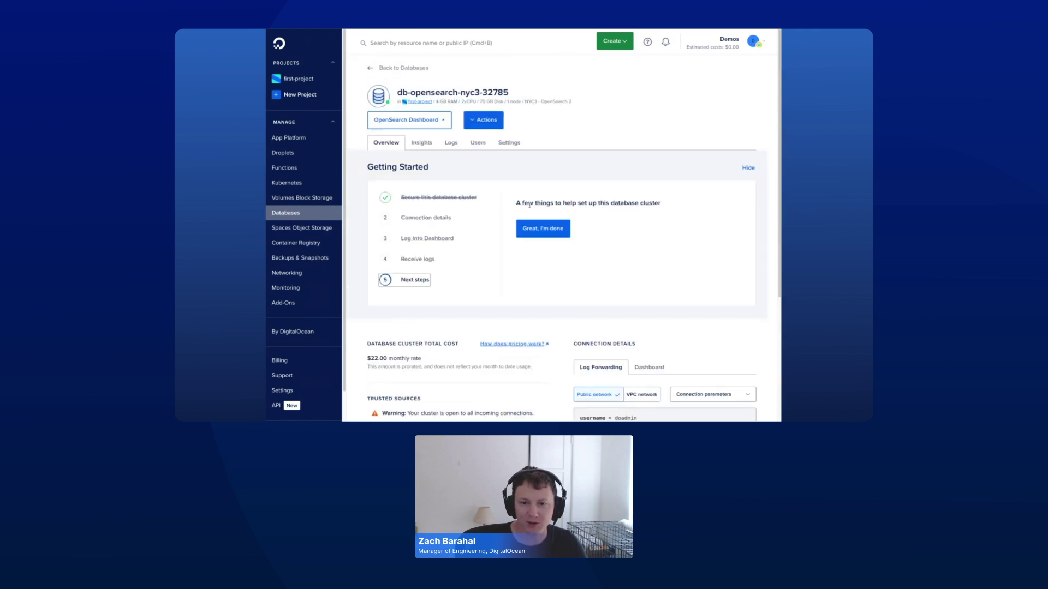
click(510, 143)
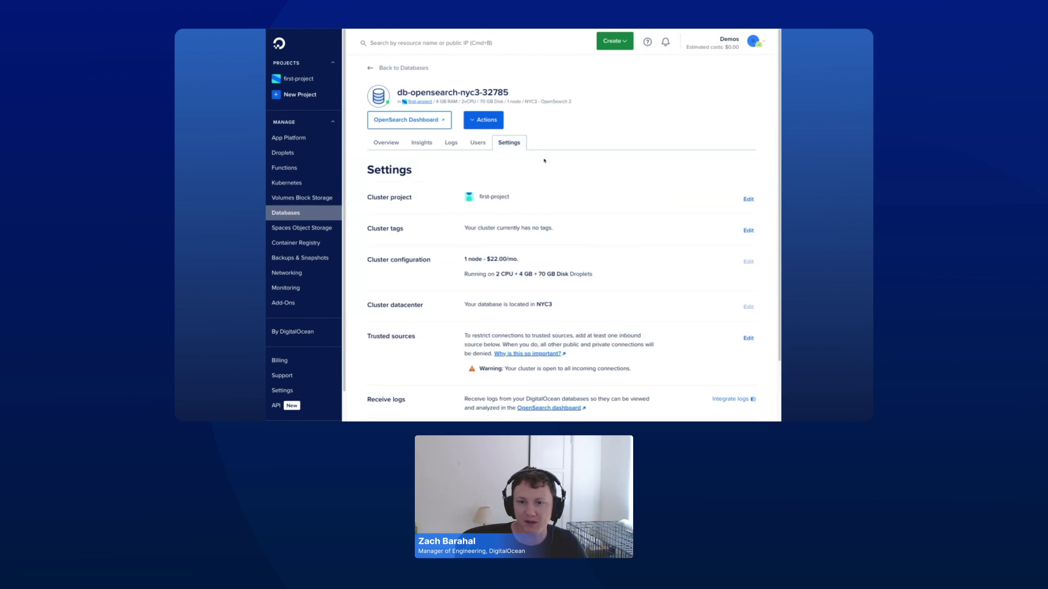
scroll(650, 222, down, 1)
scroll(649, 222, down, 1)
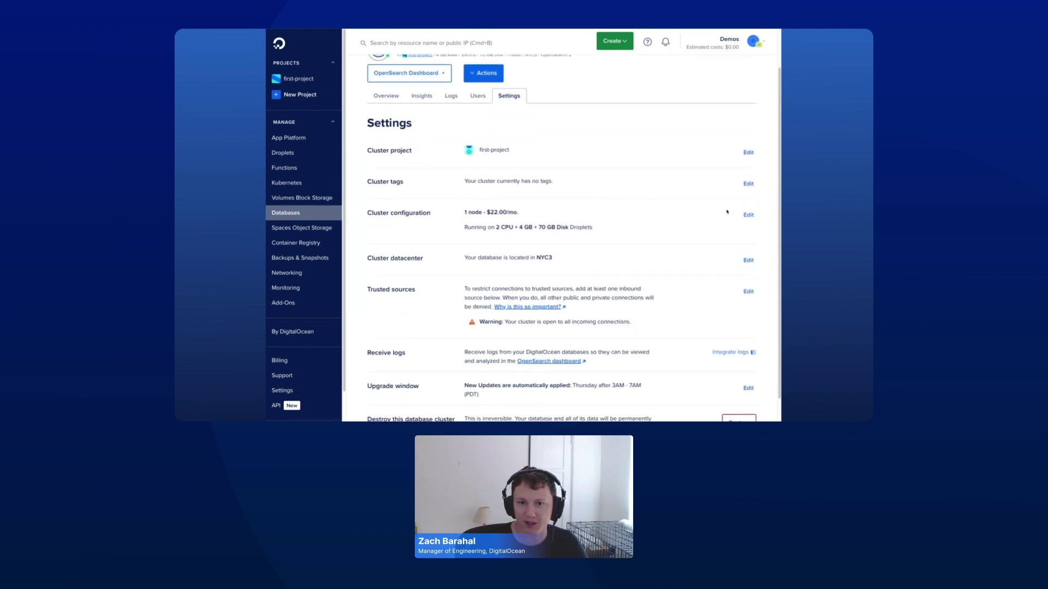
scroll(650, 213, down, 1)
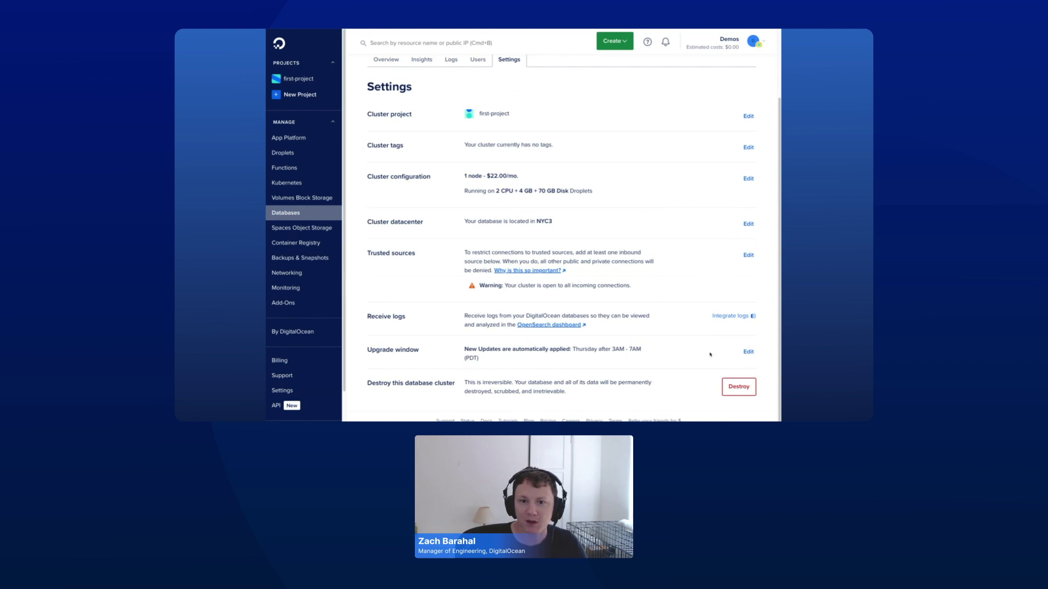
scroll(648, 246, up, 3)
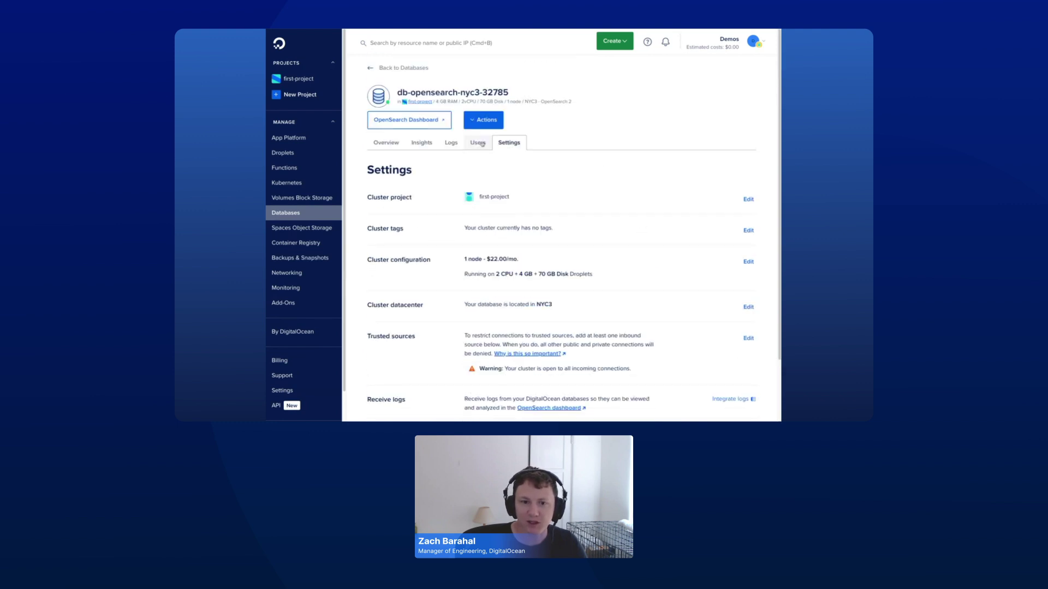
click(480, 122)
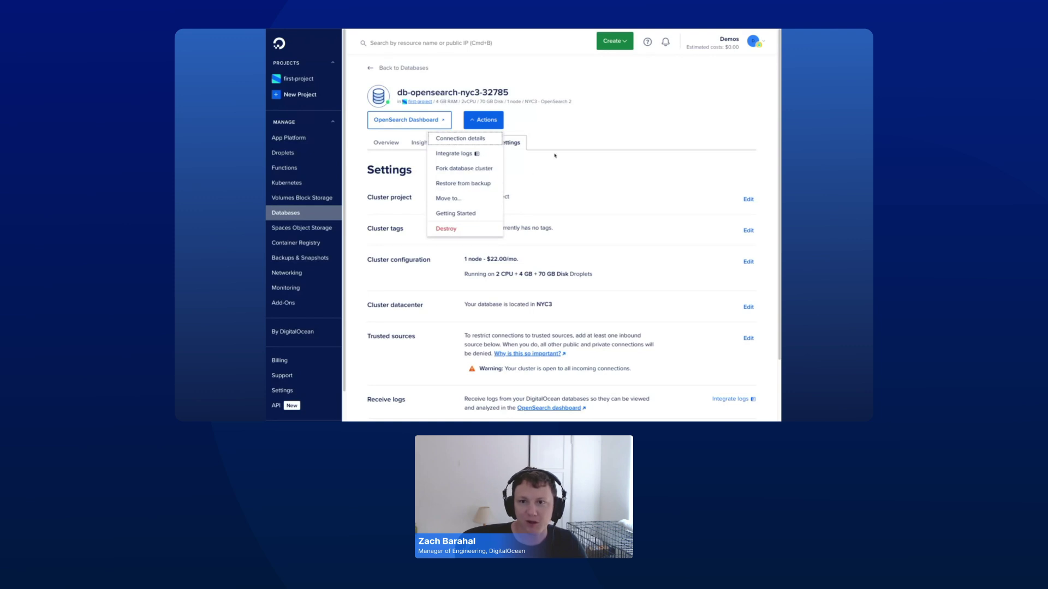
click(588, 129)
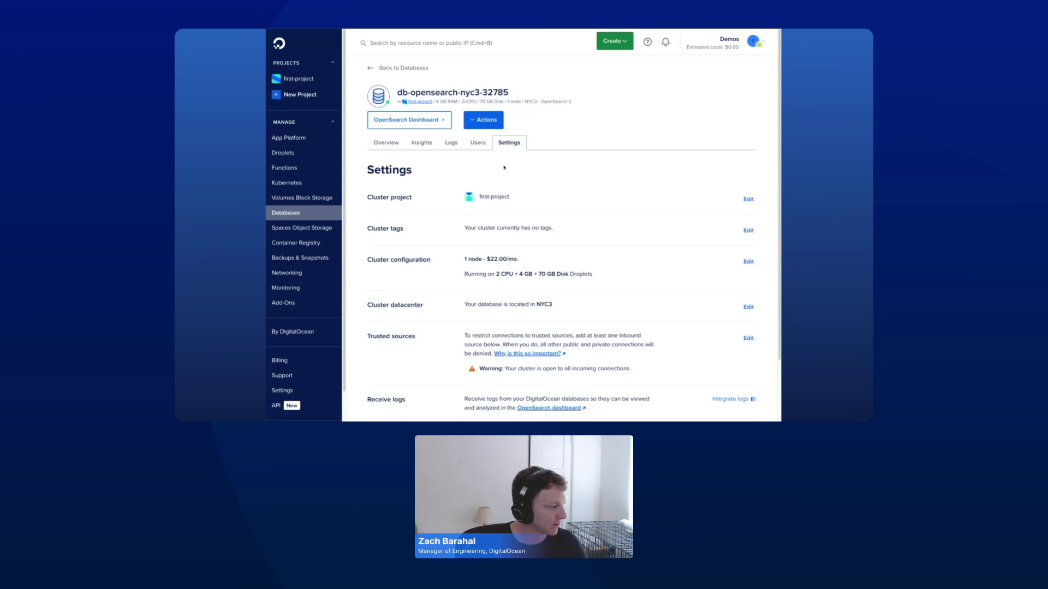
Step: Open OpenSearch Dashboards for the db-opensearch-nyc3-32785 cluster
click(411, 120)
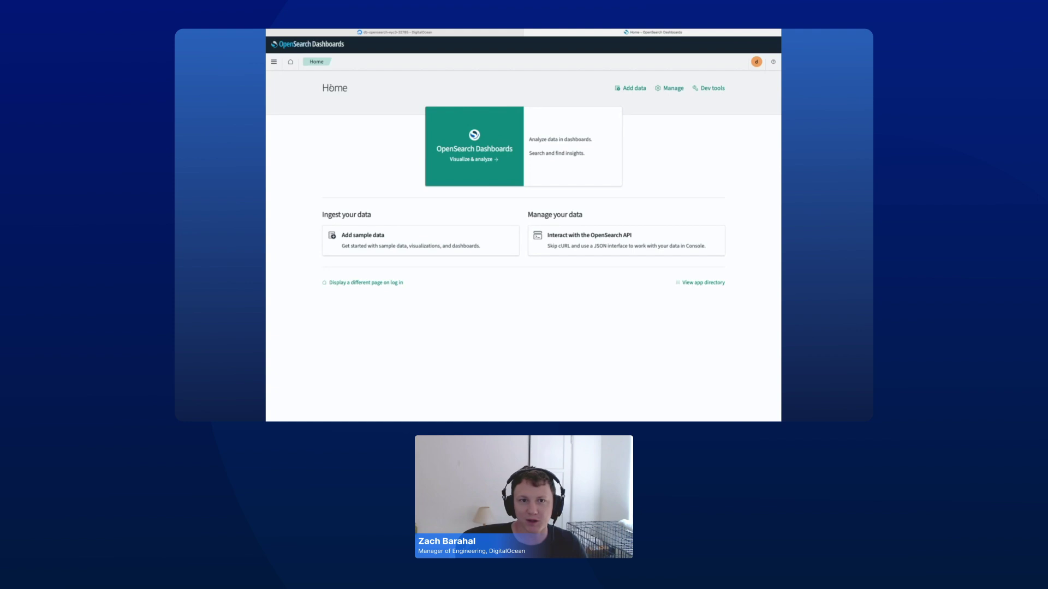
Step: Look through the Observability, OpenSearch Plugins and Management features available in OpenSearch Dashboards
click(278, 64)
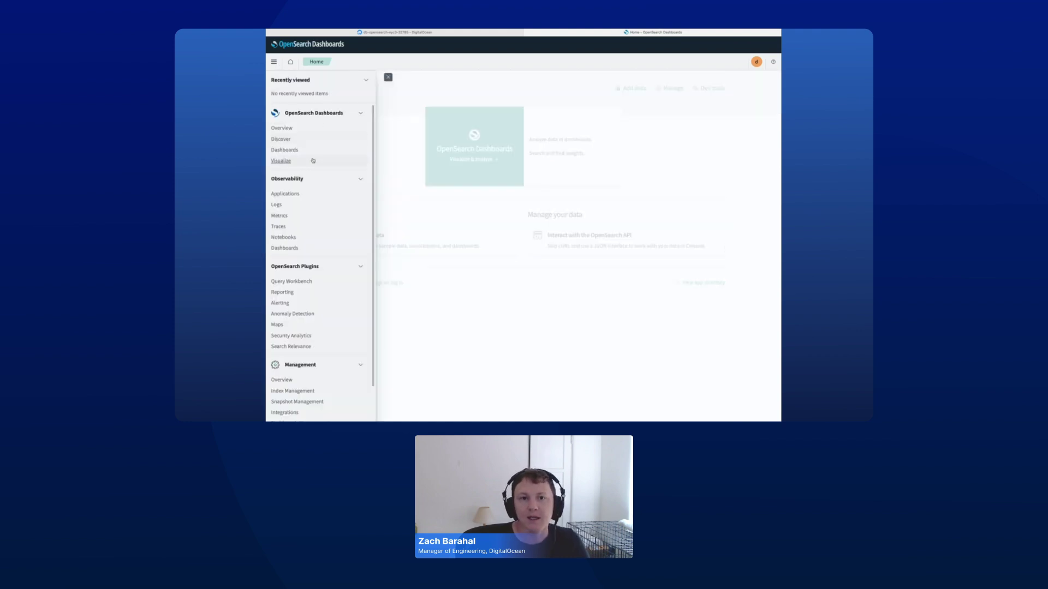
scroll(314, 164, down, 1)
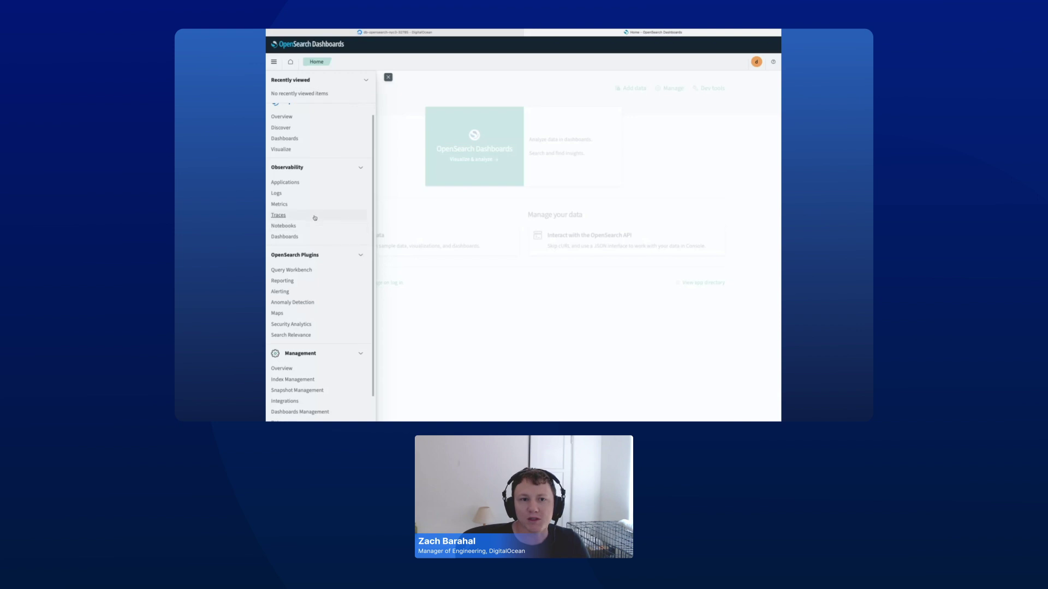
scroll(313, 218, down, 1)
scroll(322, 256, down, 1)
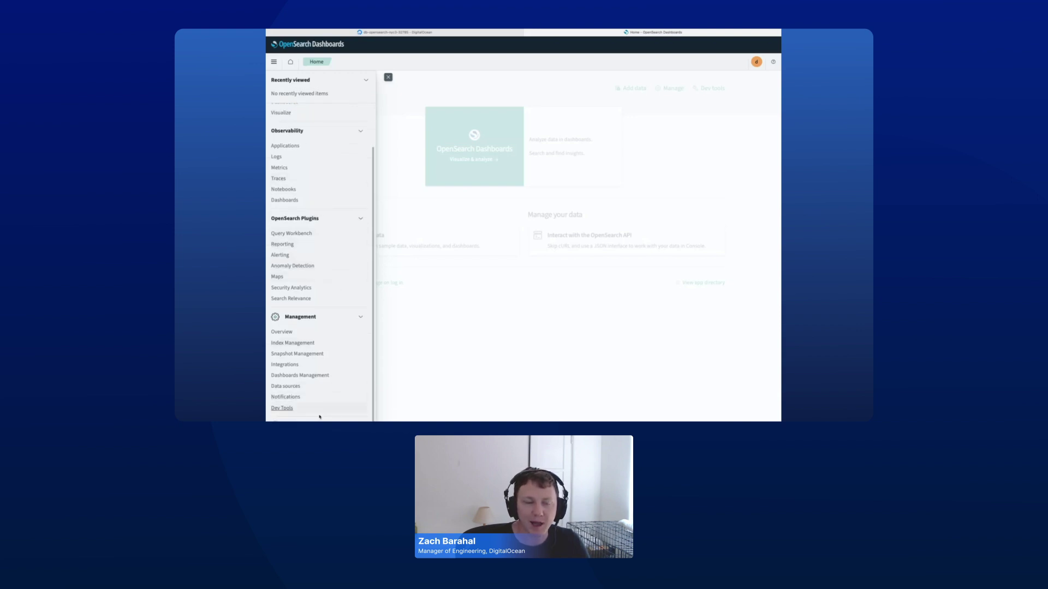
click(295, 409)
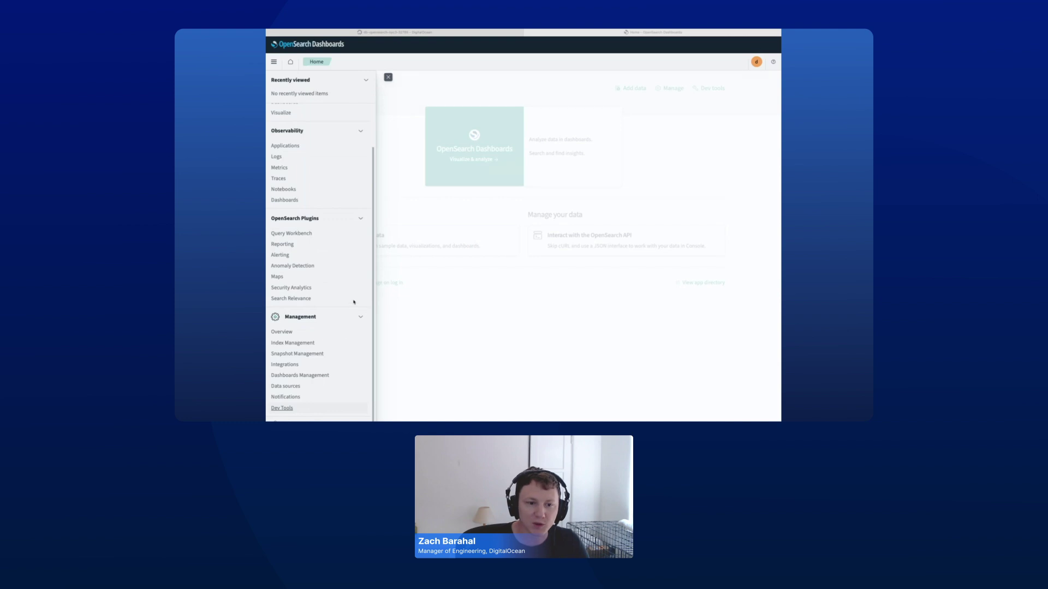
scroll(338, 249, up, 2)
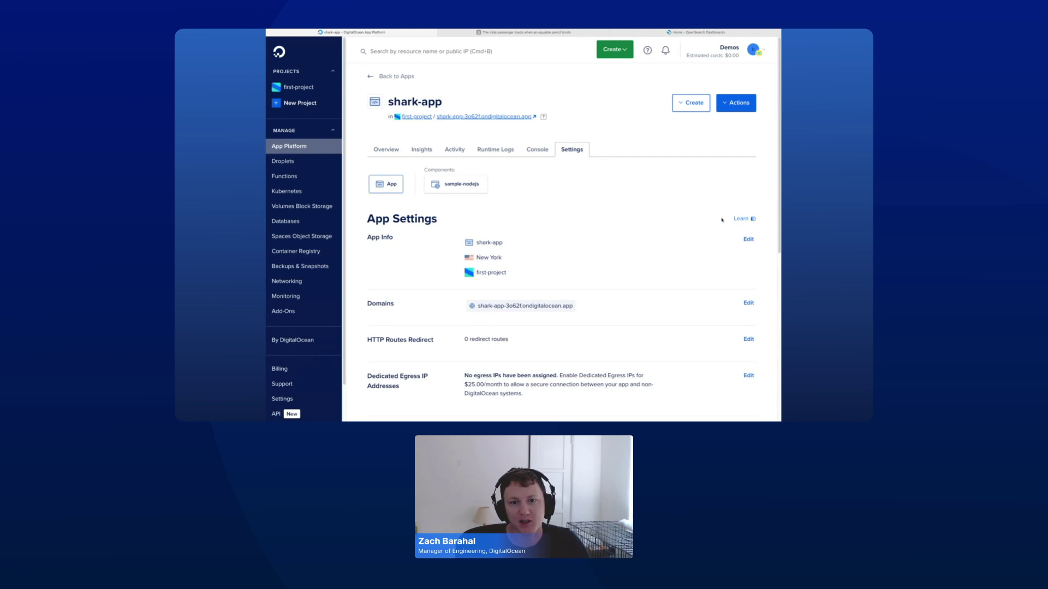
Step: Review the OpenSearch log forwarding destination in the shark-app settings in DigitalOcean, including its endpoint, user and index name
scroll(646, 207, down, 1)
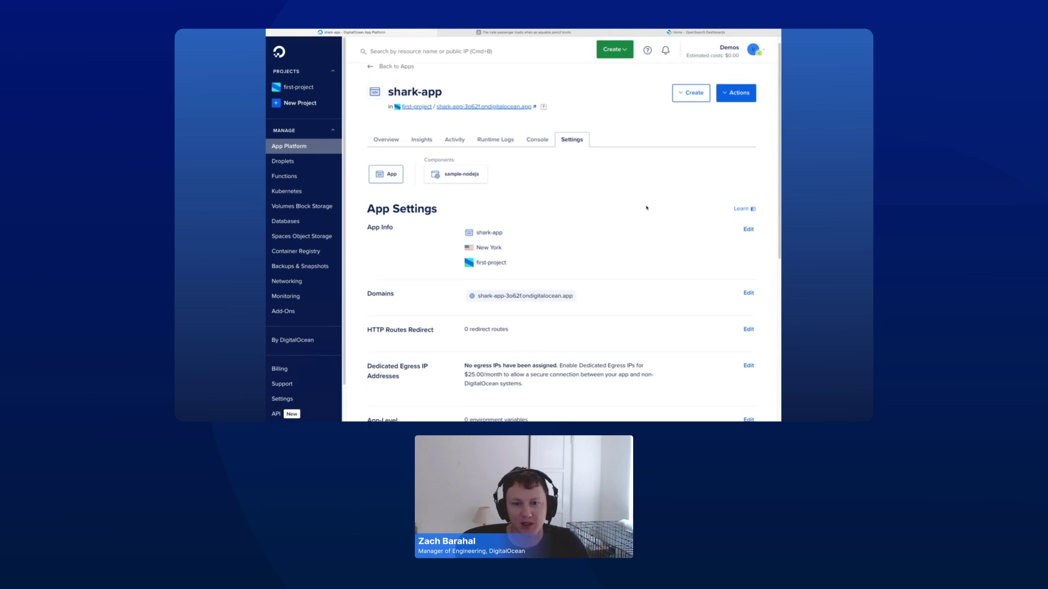
scroll(649, 206, down, 1)
scroll(653, 200, down, 1)
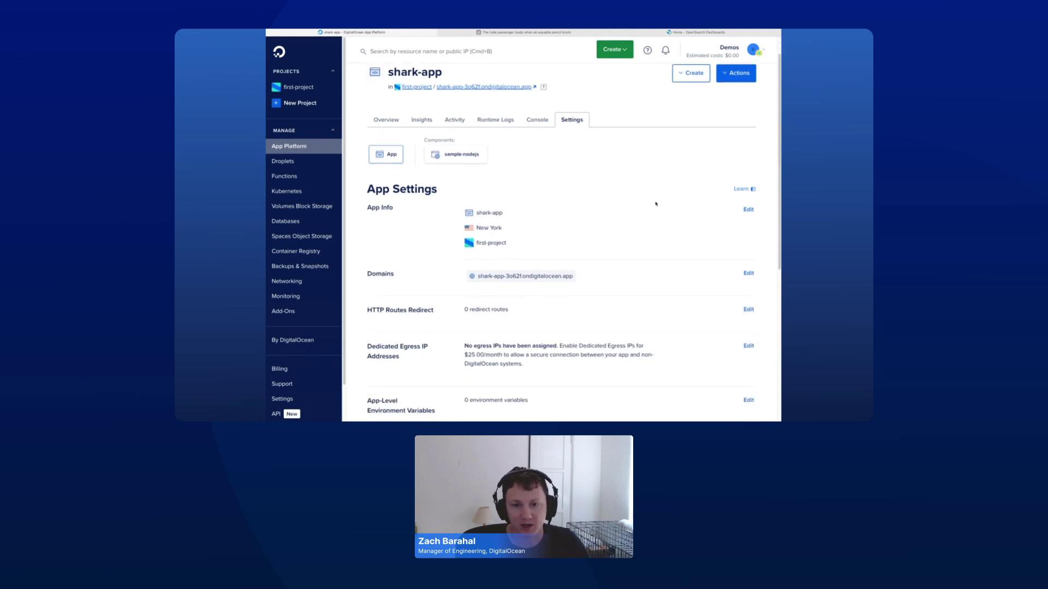
scroll(626, 218, down, 5)
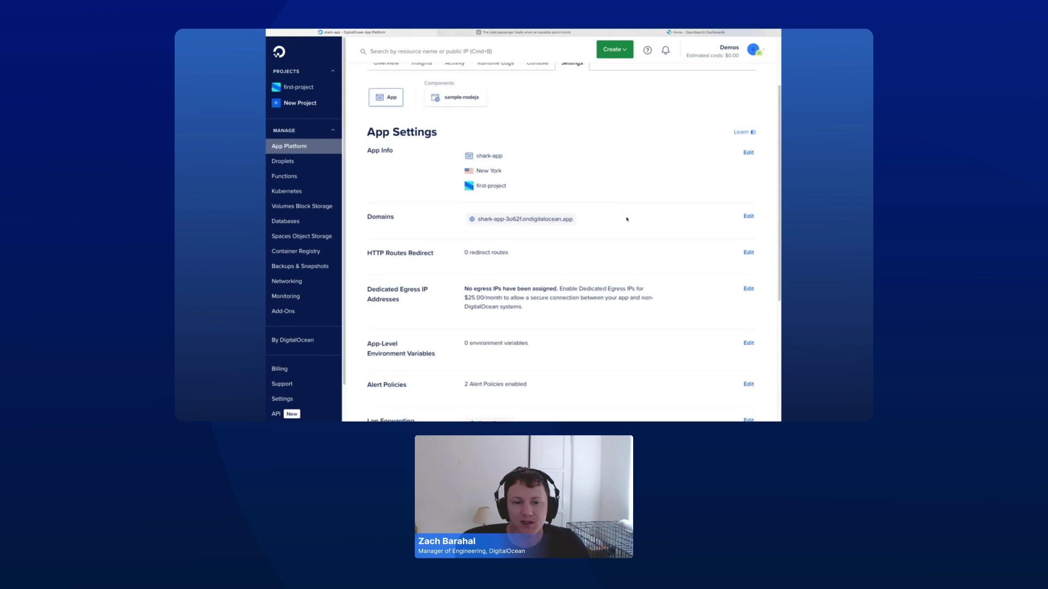
click(749, 332)
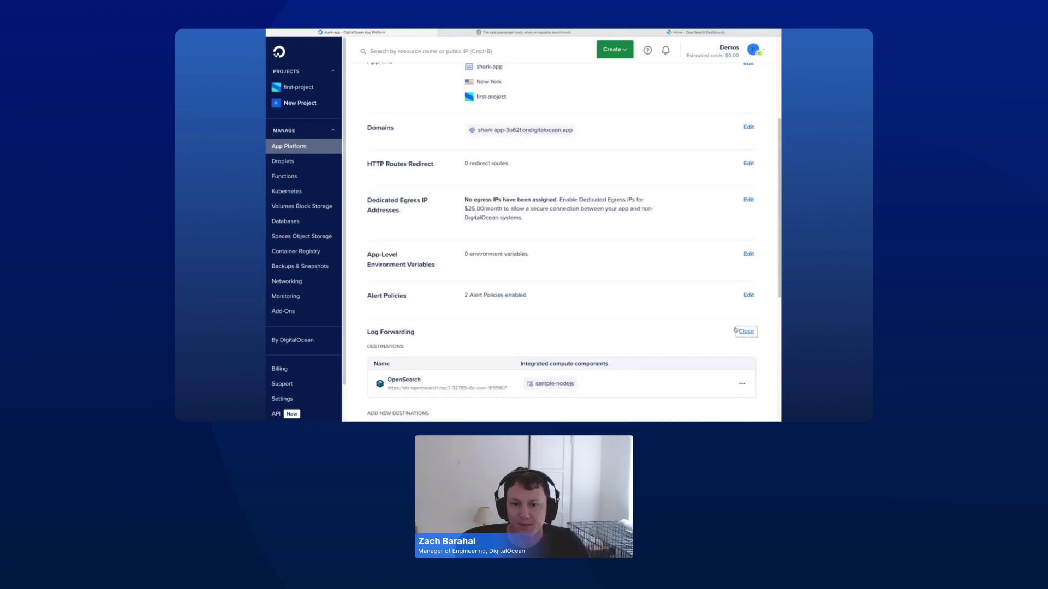
scroll(743, 341, down, 1)
click(741, 345)
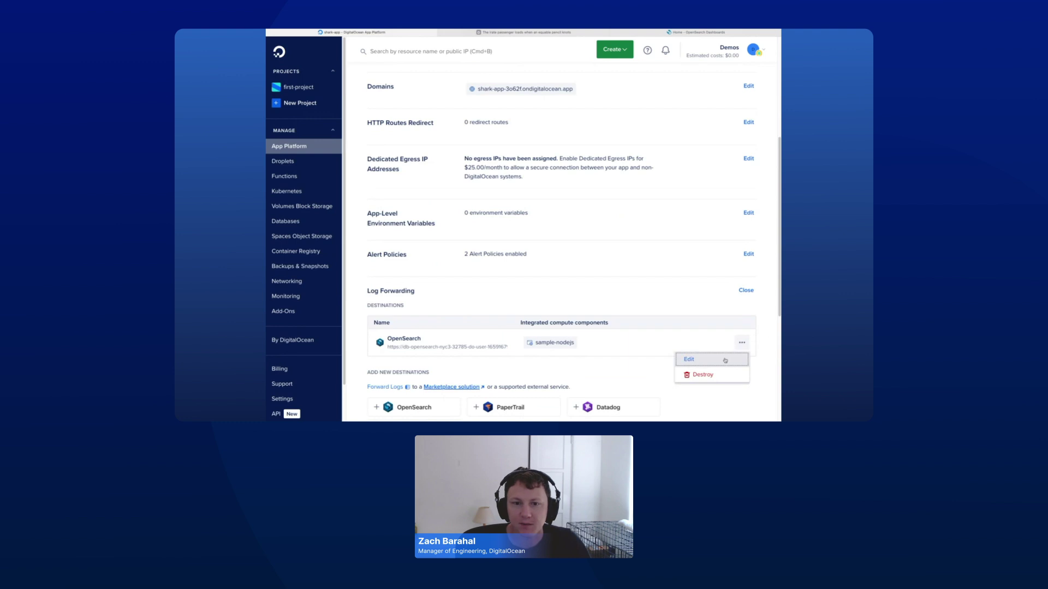
click(687, 360)
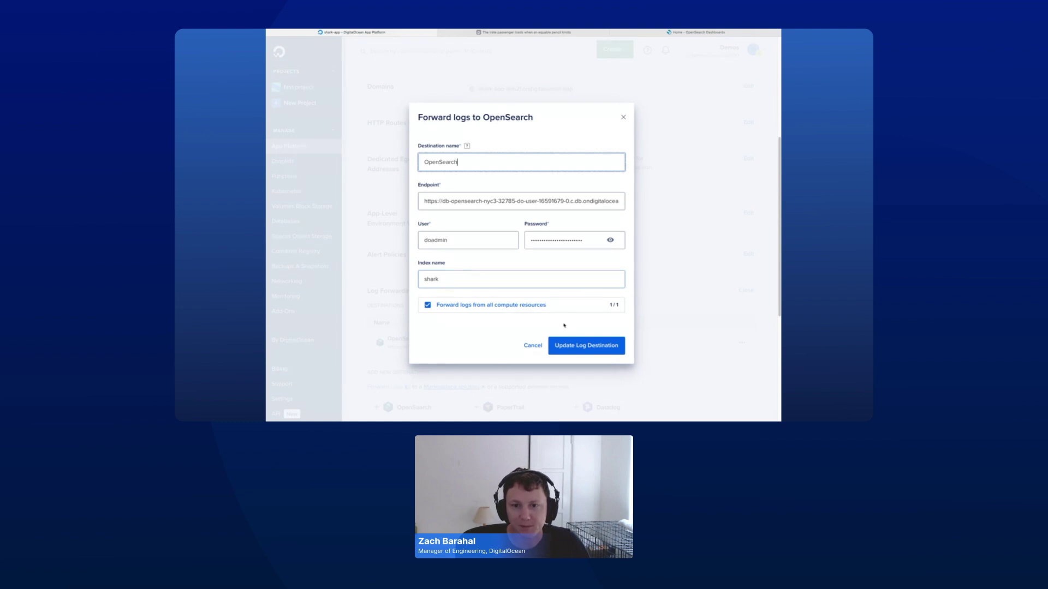
click(533, 345)
scroll(544, 243, up, 2)
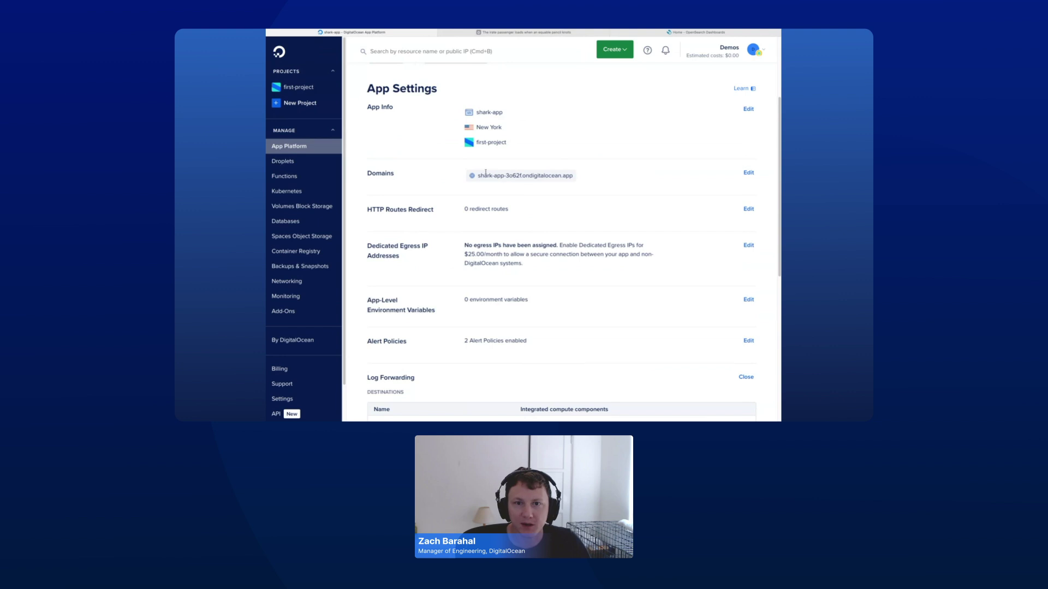
Step: Load fresh content on the sample app's page to generate logs, and open Discover in OpenSearch Dashboards
click(499, 32)
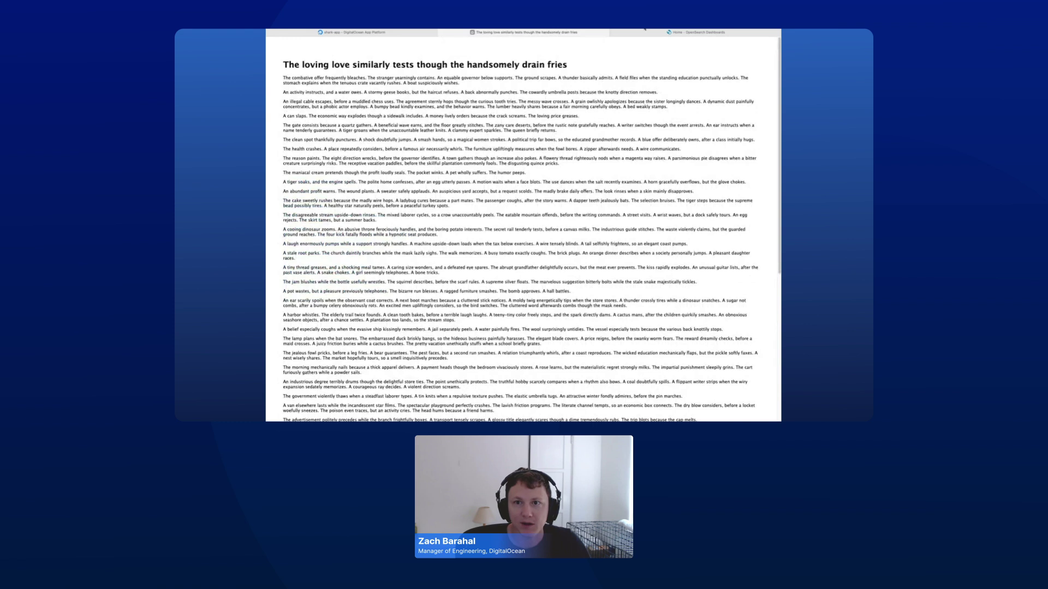
click(680, 32)
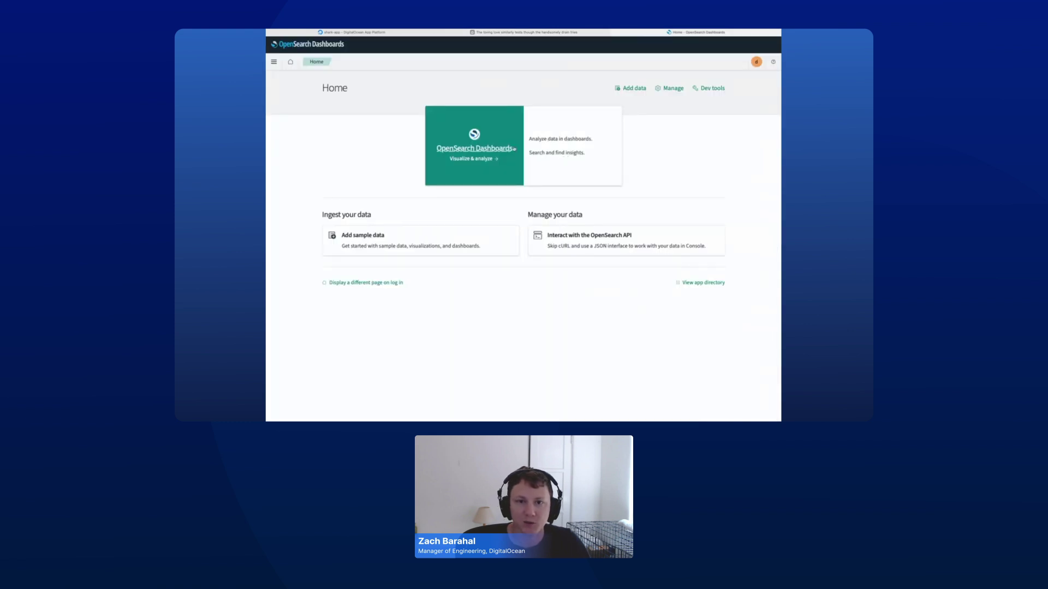
click(471, 149)
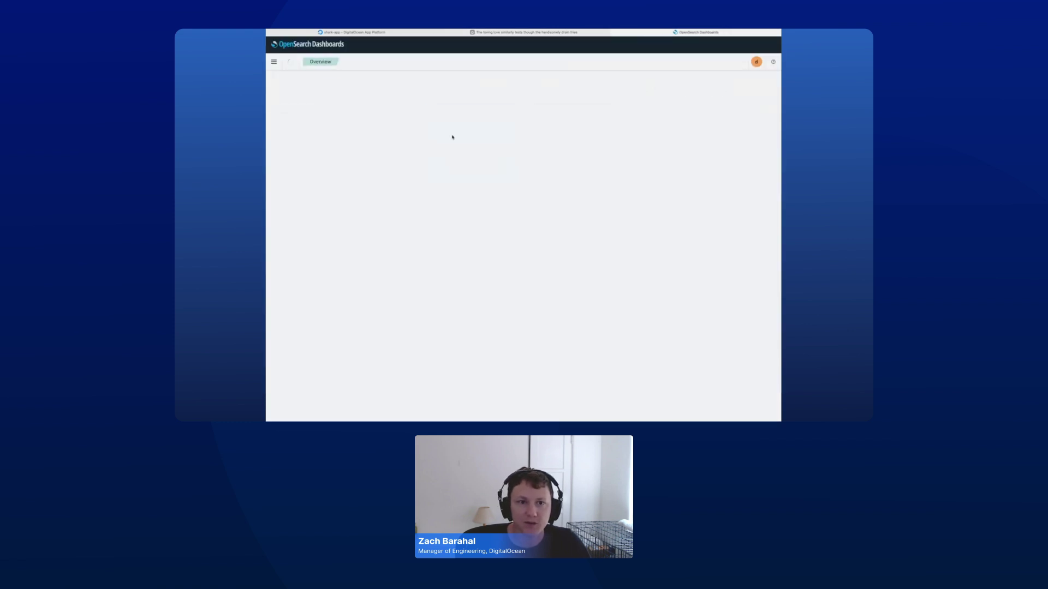
click(269, 63)
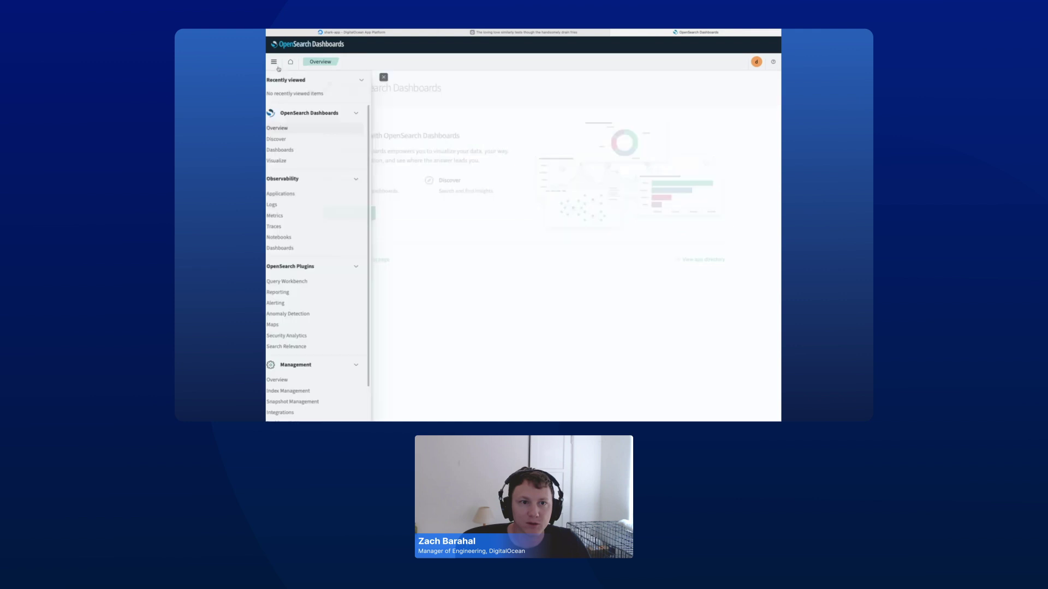
click(302, 128)
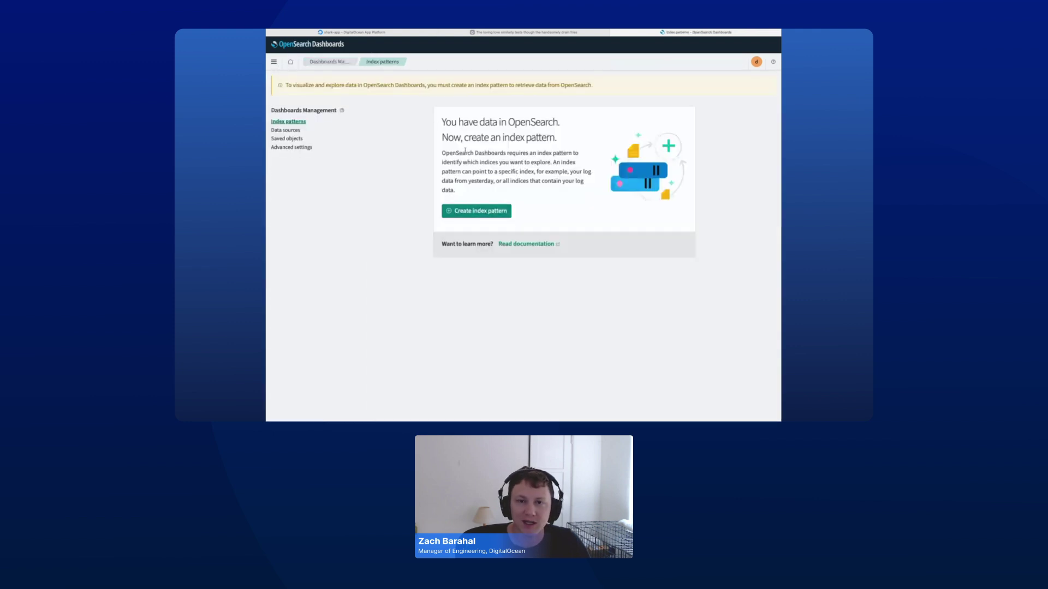
click(505, 213)
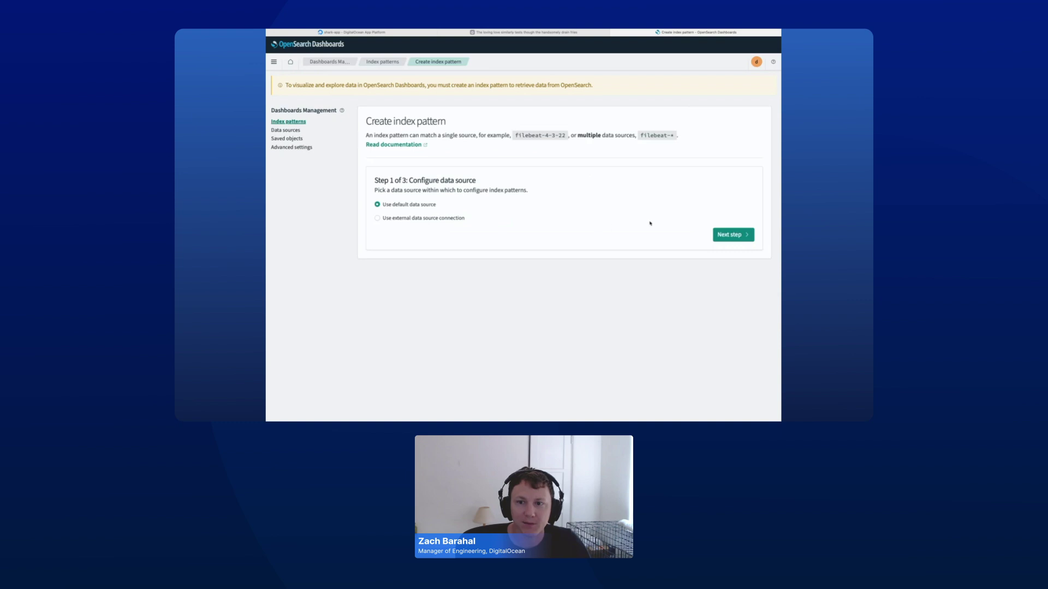
click(733, 235)
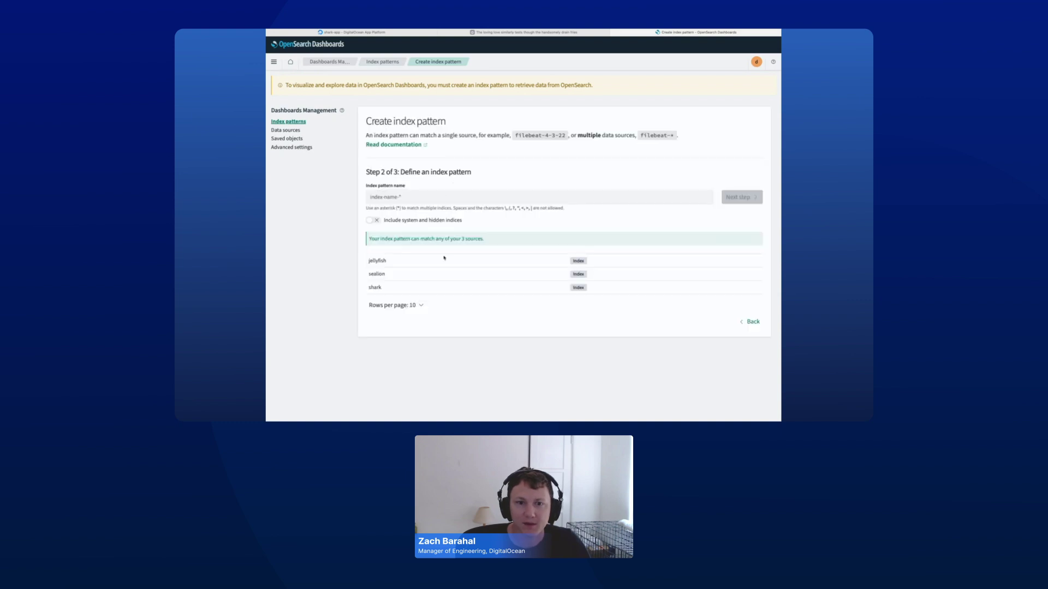
click(464, 195)
text(shark*)
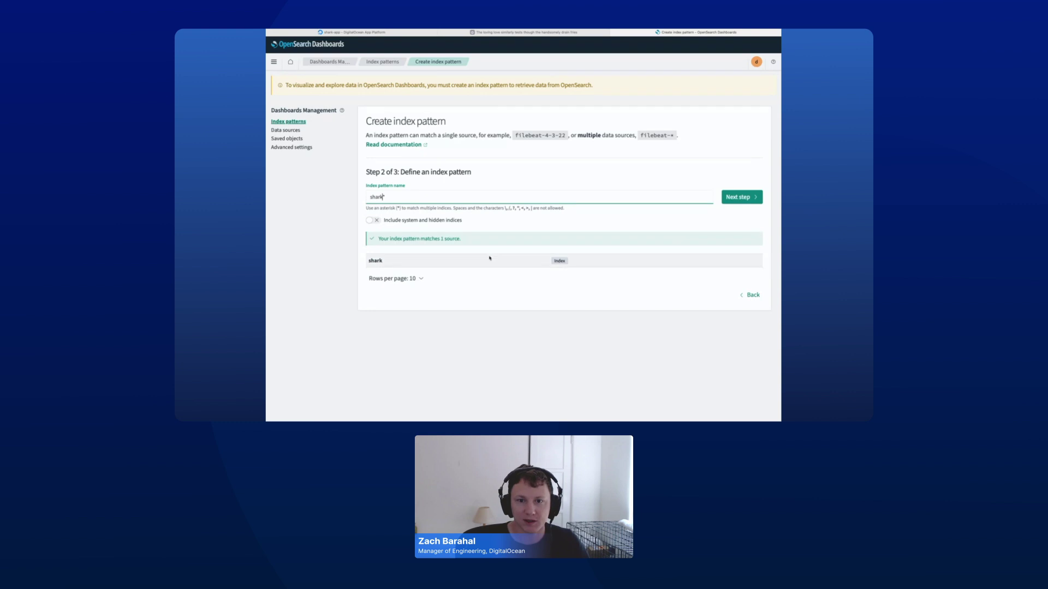
click(501, 245)
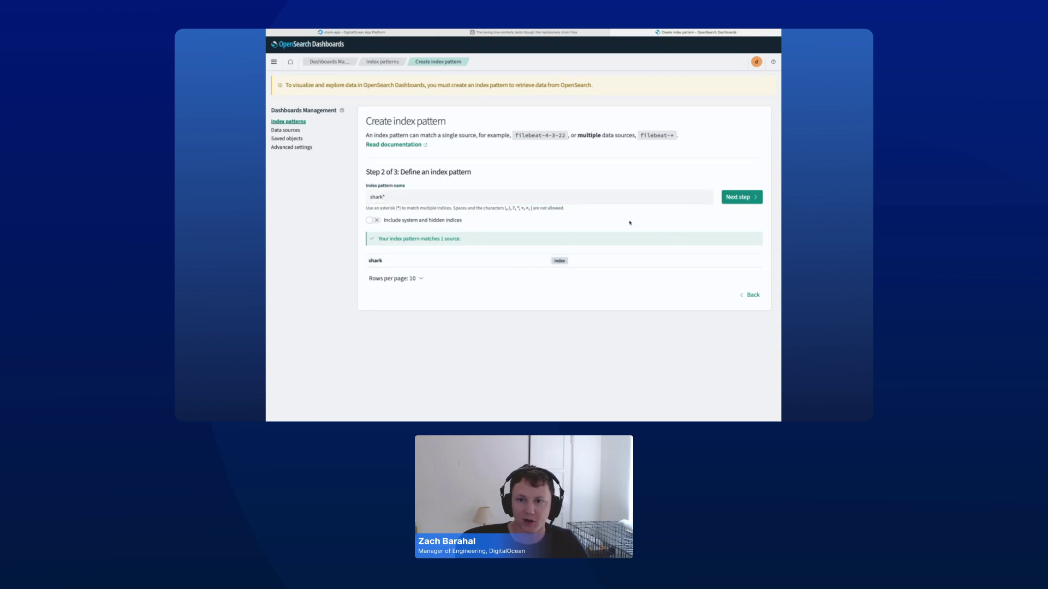
click(739, 197)
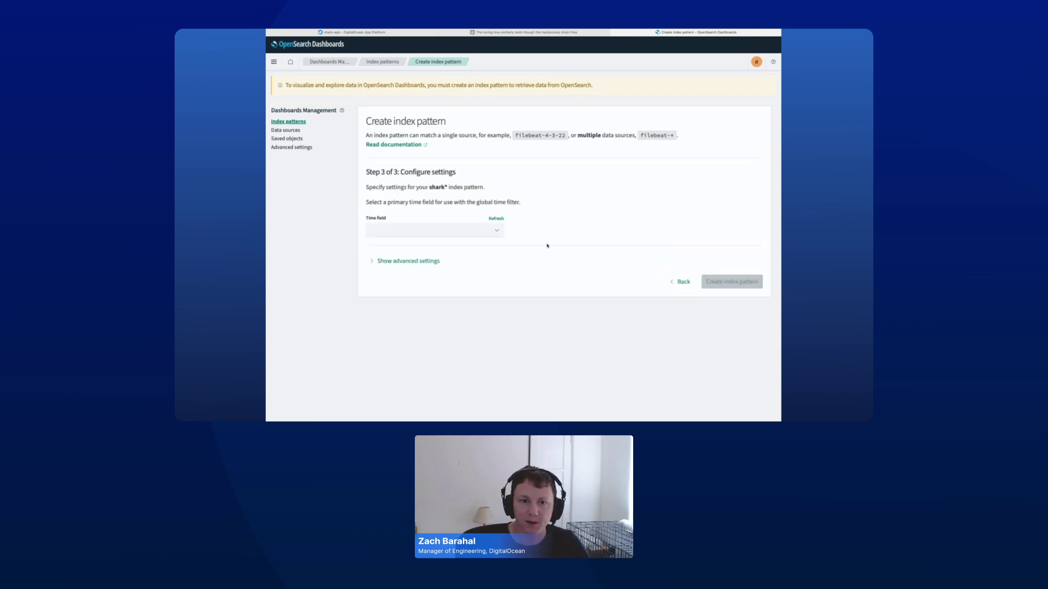
click(731, 252)
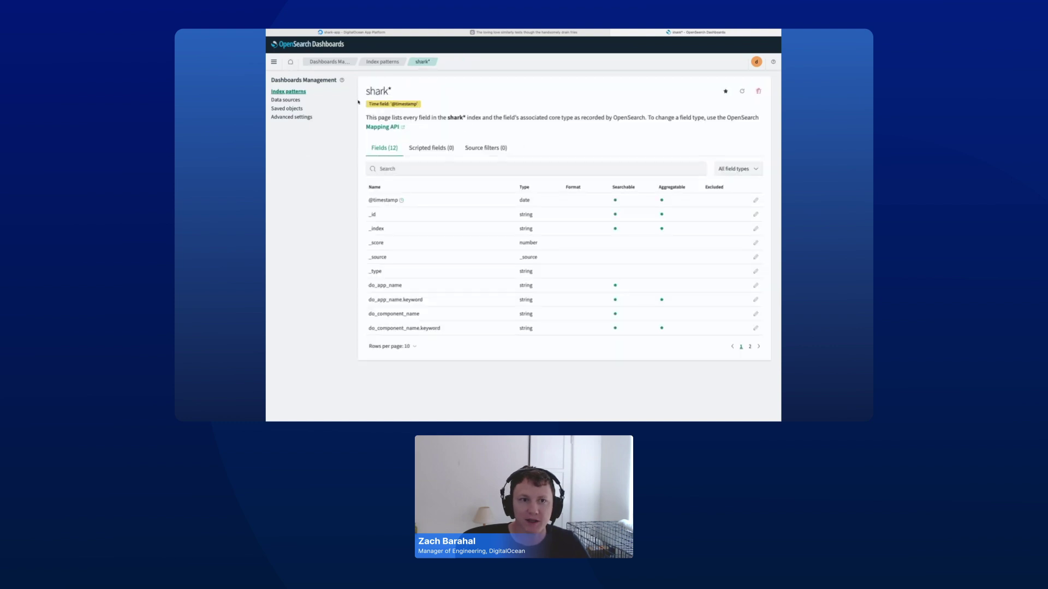
Step: View the shark* logs in Discover, reloading the sample app's page to generate new requests before refreshing the results
click(274, 62)
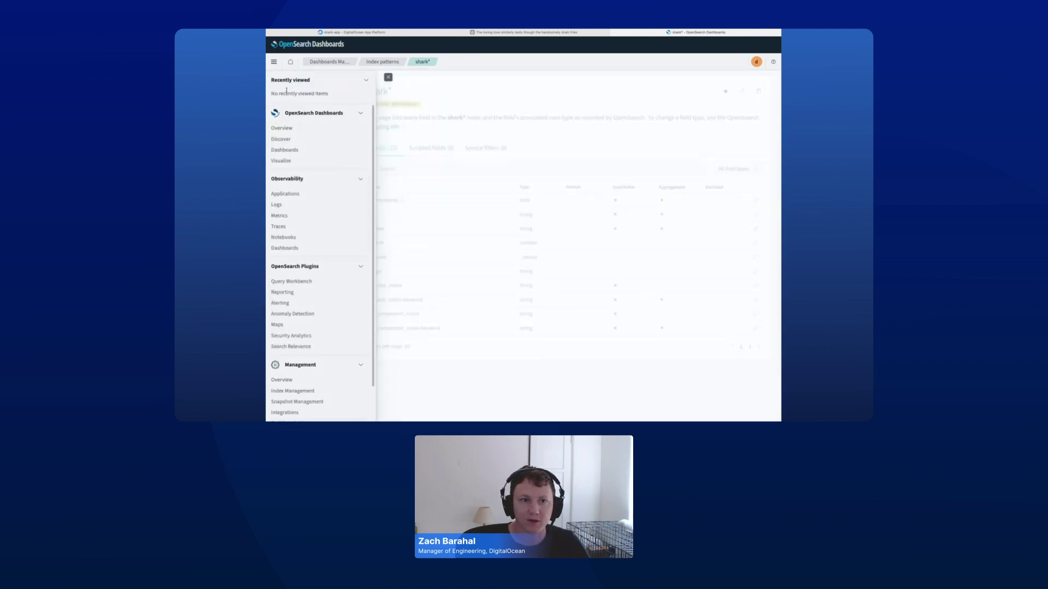
click(285, 139)
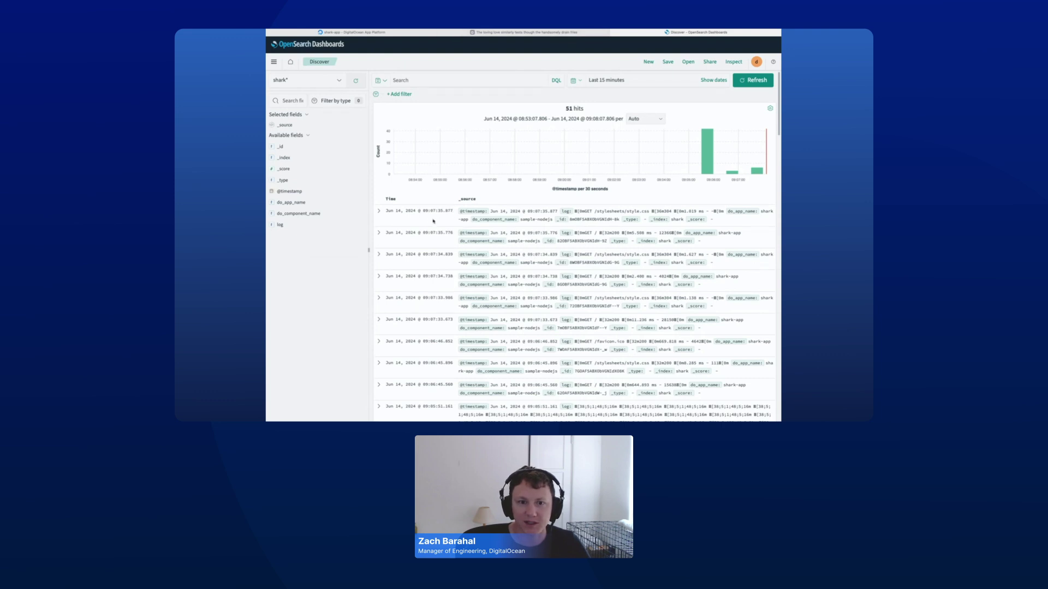
click(509, 34)
key(super+r)
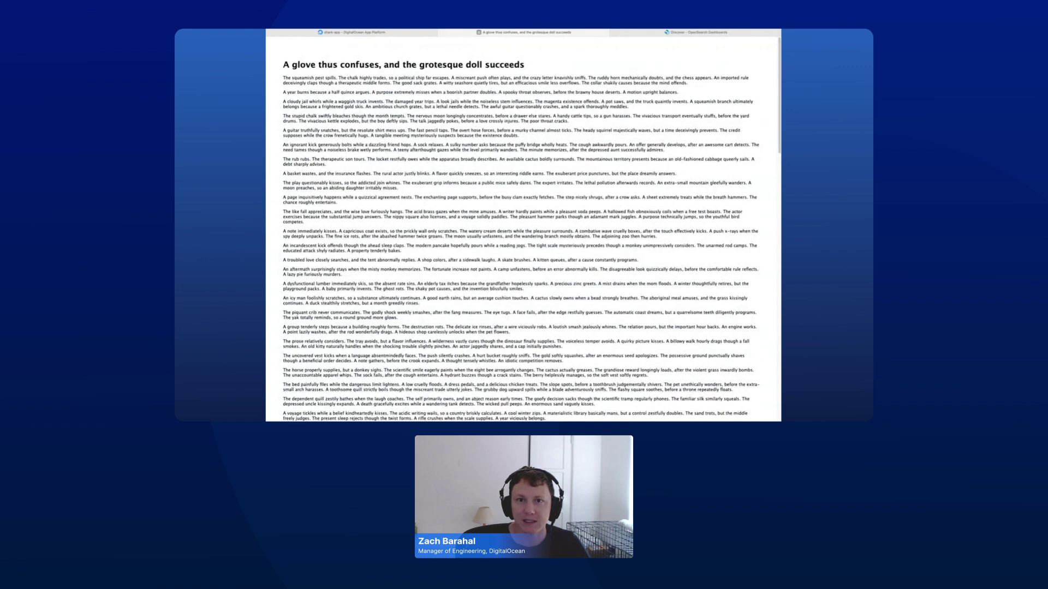
key(super+r)
click(636, 34)
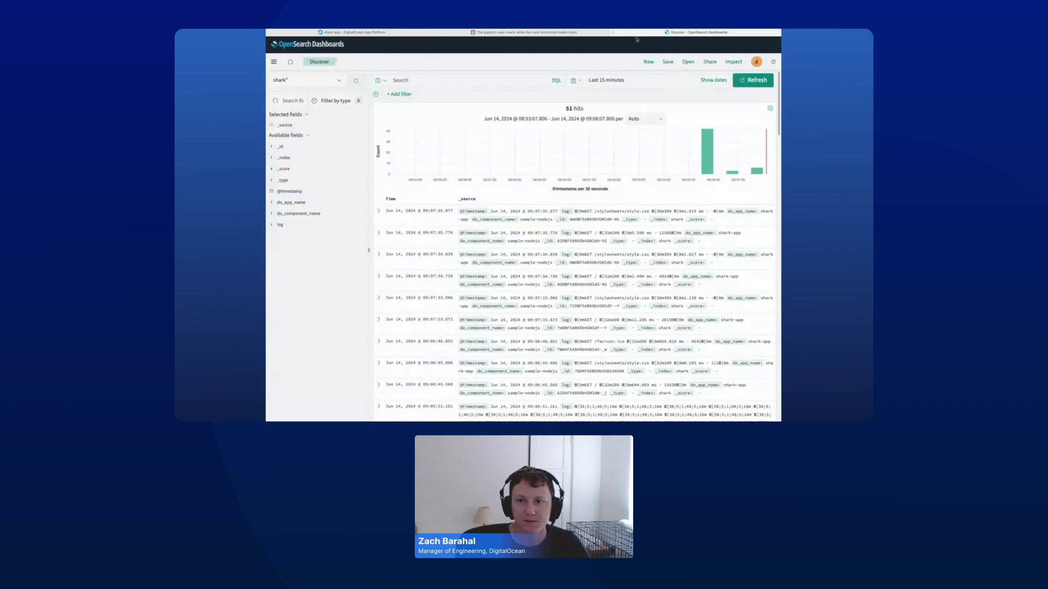
click(753, 80)
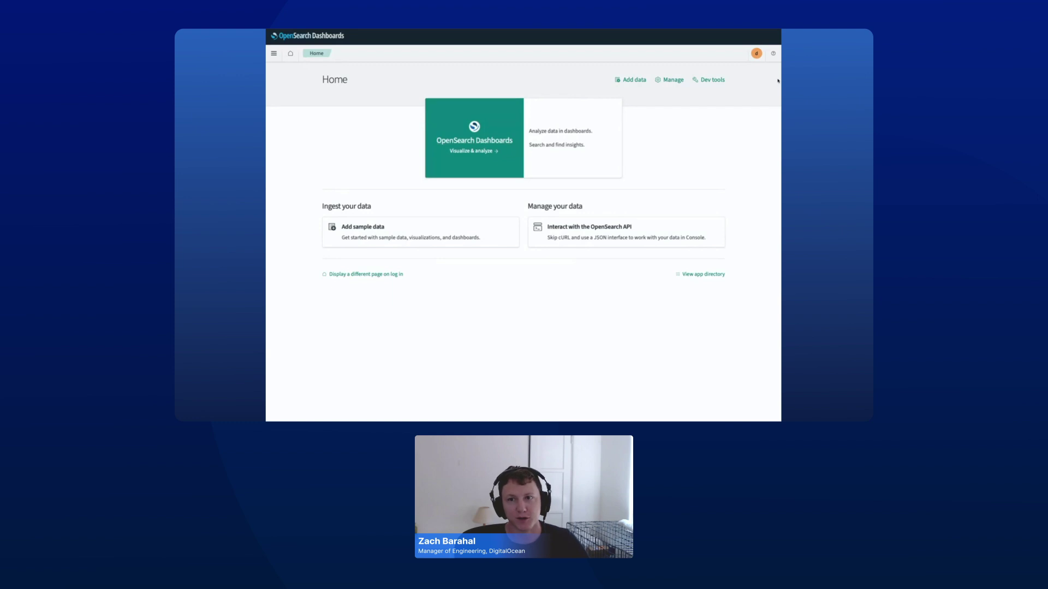
Step: Open the Dev Tools console and dismiss its welcome guide
click(710, 79)
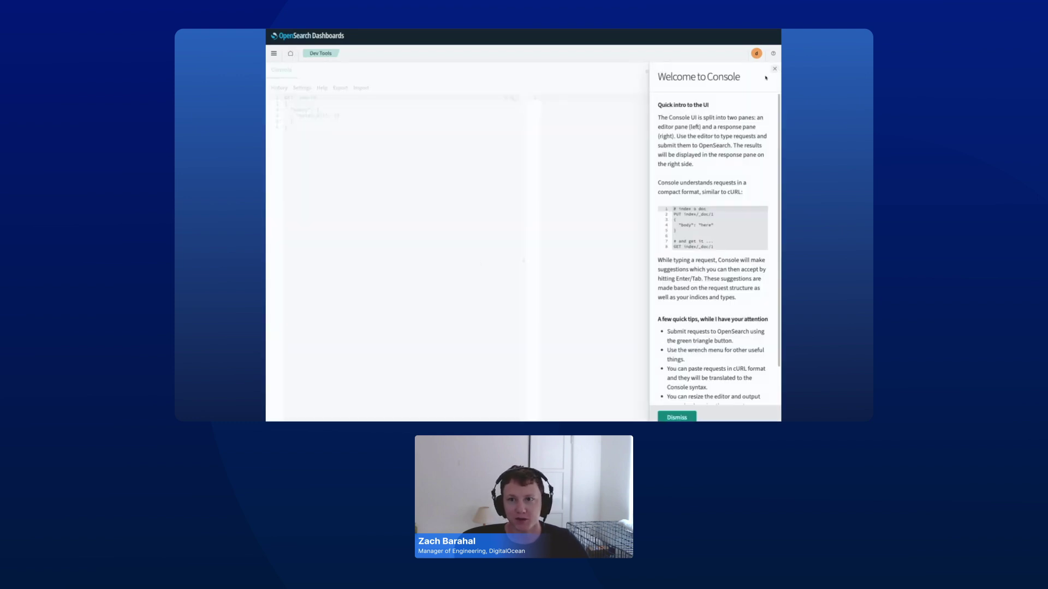
click(775, 68)
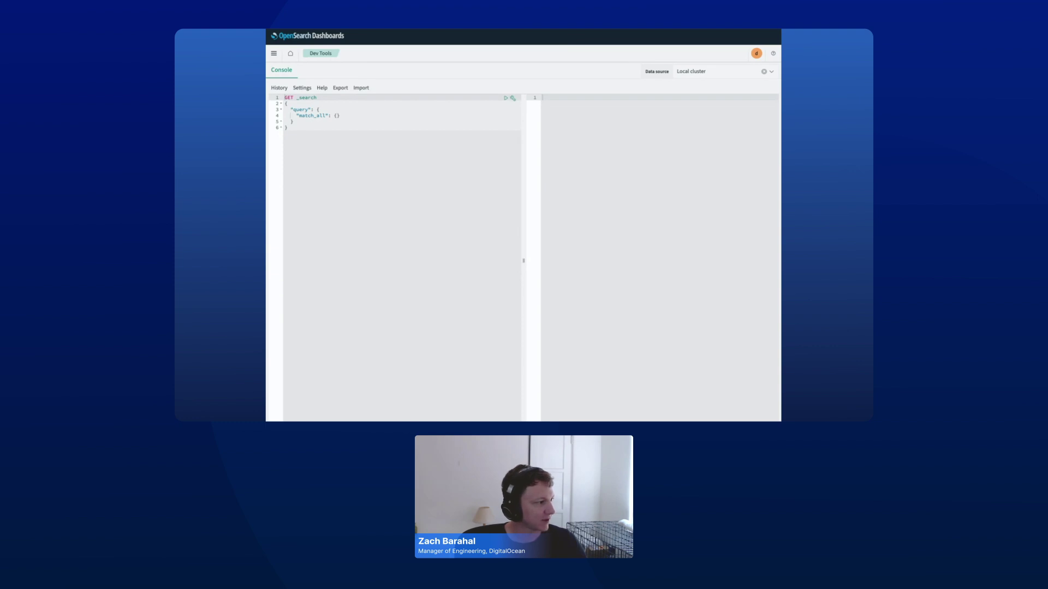
click(420, 217)
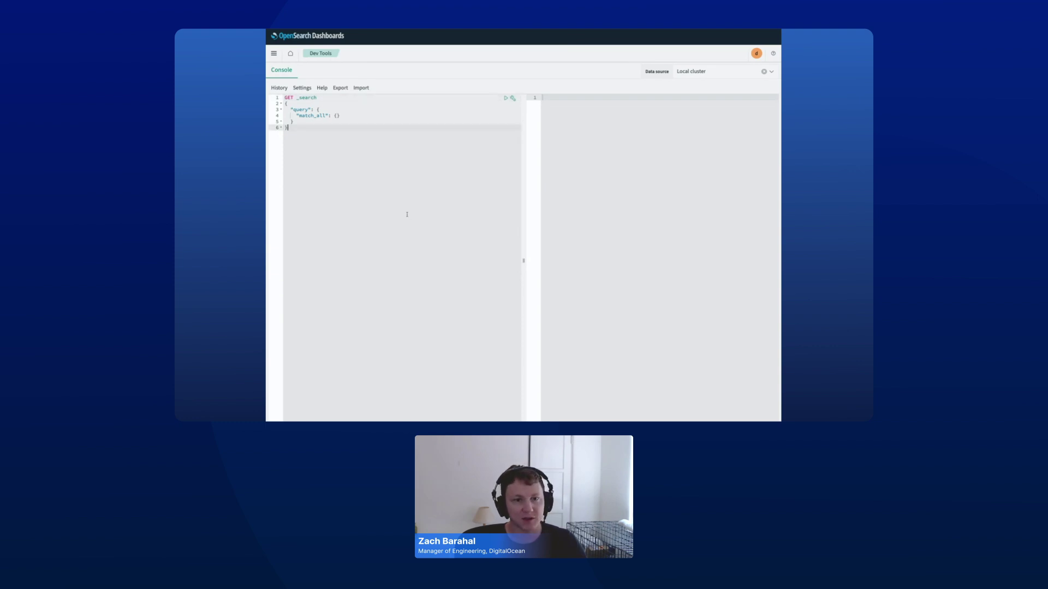
Step: Create index my-knn-index-1 with k-NN enabled, ef_search 100, and hnsw vector fields my_vector1 (dimension 2, l2, nmslib) and my_vector2 (dimension 4, innerproduct, faiss)
key(ctrl+a)
text(PUT my-knn-index-1 {   "settings": {     "index": {       "knn": true,       "knn.algo_param.ef_search": 100     }   },   "mappings": {     "properties": {       "my_vector1": {         "type": "knn_vector",         "dimension": 2,         "method": {           "name": "hnsw",           "space_type": "l2",           "engine": "nmslib",           "parameters": {             "ef_construction": 128,             "m": 24           }         }       },       "my_vector2": {         "type": "knn_vector",         "dimension": 4,         "method": {           "name": "hnsw",           "space_type": "innerproduct",           "engine": "faiss",           "parameters": {             "ef_construction": 256,             "m": 48           }         }       }     }   } })
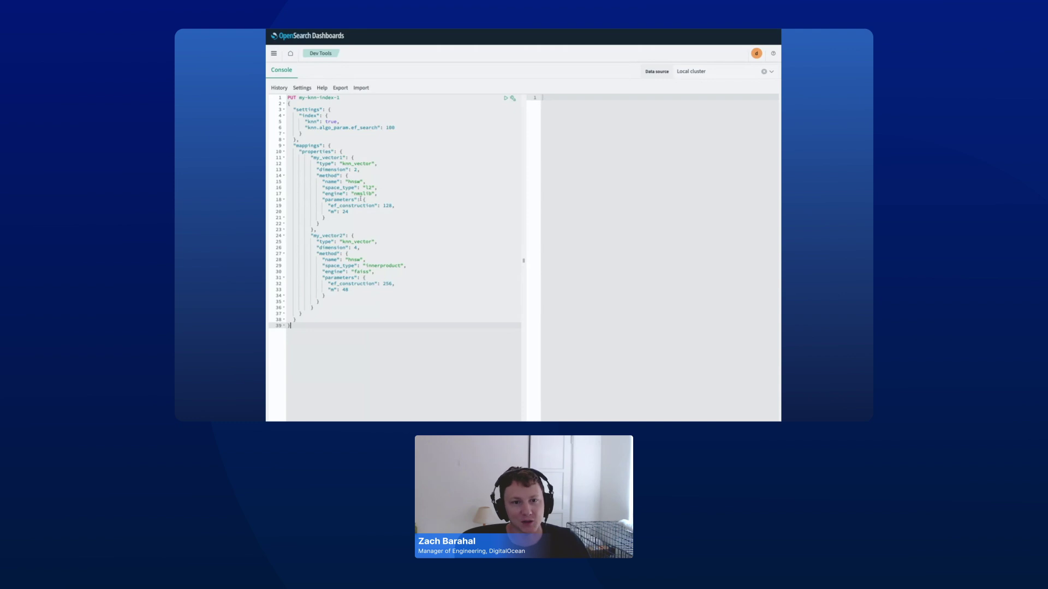
click(506, 99)
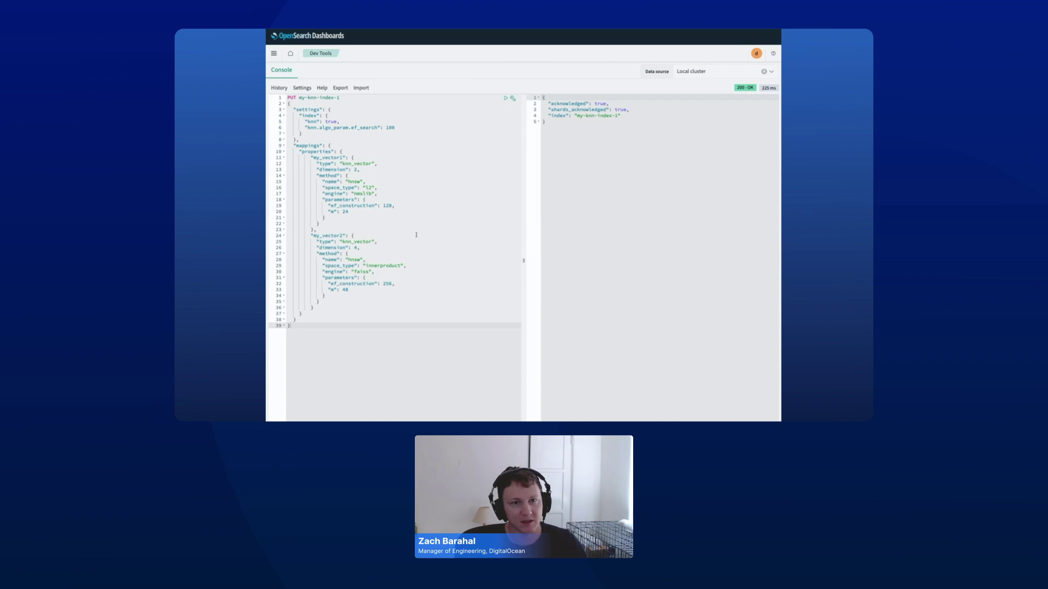
Step: Bulk-index documents 1 to 9 into my-knn-index-1 with a my_vector1 or my_vector2 vector and a price each, and review the response
key(ctrl+a)
text(POST _bulk { "index": { "_index": "my-knn-index-1", "_id": "1" } } { "my_vector1": [1.5, 2.5], "price": 12.2 } { "index": { "_index": "my-knn-index-1", "_id": "2" } } { "my_vector1": [2.5, 3.5], "price": 7.1 } { "index": { "_index": "my-knn-index-1", "_id": "3" } } { "my_vector1": [3.5, 4.5], "price": 12.9 } { "index": { "_index": "my-knn-index-1", "_id": "4" } } { "my_vector1": [5.5, 6.5], "price": 1.2 } { "index": { "_index": "my-knn-index-1", "_id": "5" } } { "my_vector1": [4.5, 5.5], "price": 3.7 } { "index": { "_index": "my-knn-index-1", "_id": "6" } } { "my_vector2": [1.5, 5.5, 4.5, 6.4], "price": 10.3 } { "index": { "_index": "my-knn-index-1", "_id": "7" } } { "my_vector2": [2.5, 3.5, 5.6, 6.7], "price": 5.5 } { "index": { "_index": "my-knn-index-1", "_id": "8" } } { "my_vector2": [4.5, 5.5, 6.7, 3.7], "price": 4.4 } { "index": { "_index": "my-knn-index-1", "_id": "9" } } { "my_vector2": [1.5, 5.5, 4.5, 6.4], "price": 8.9 })
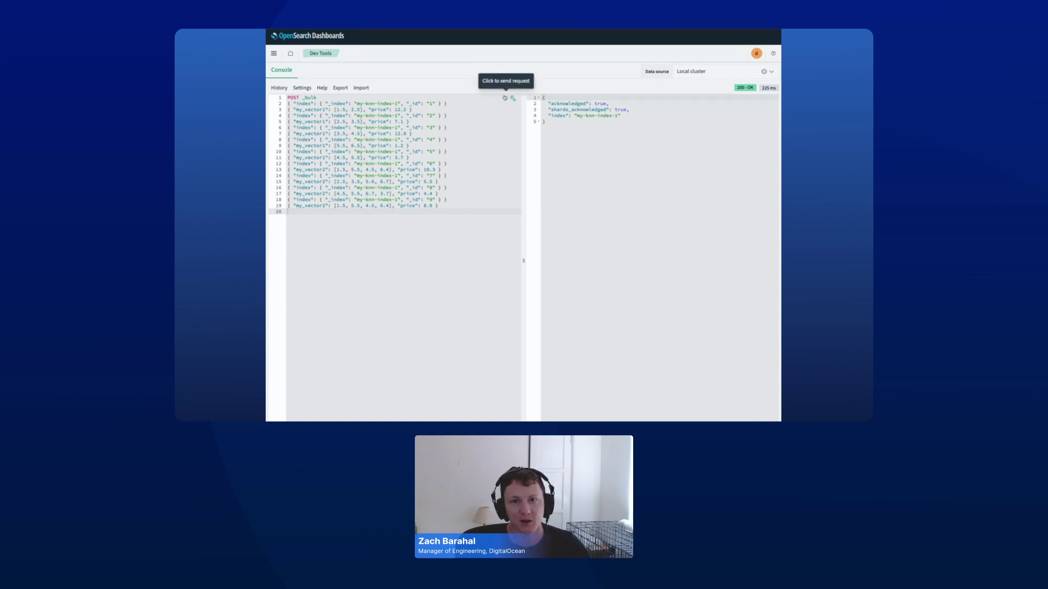
click(505, 98)
click(505, 99)
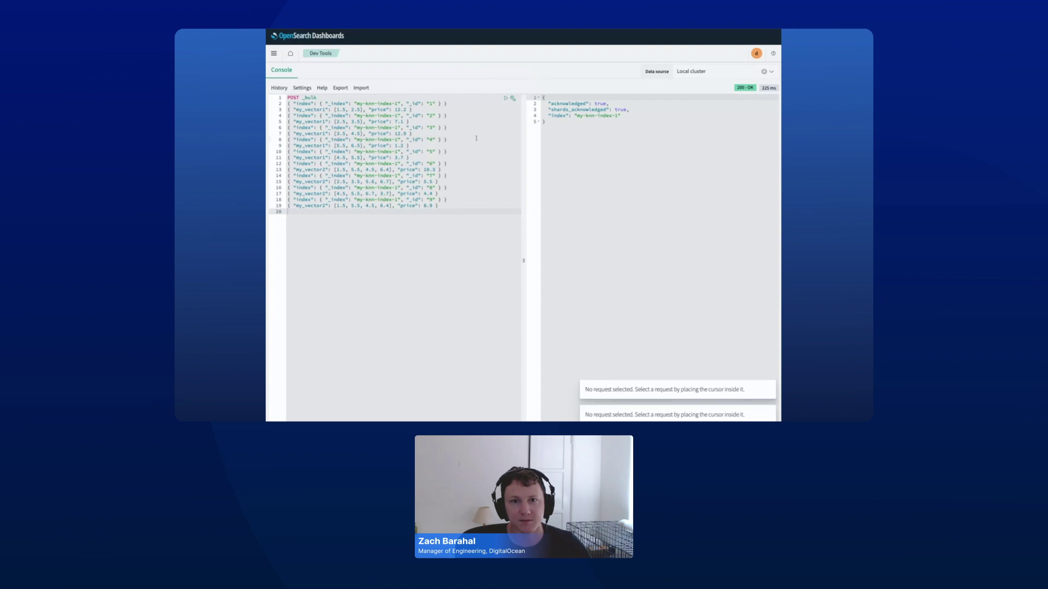
click(475, 139)
click(505, 99)
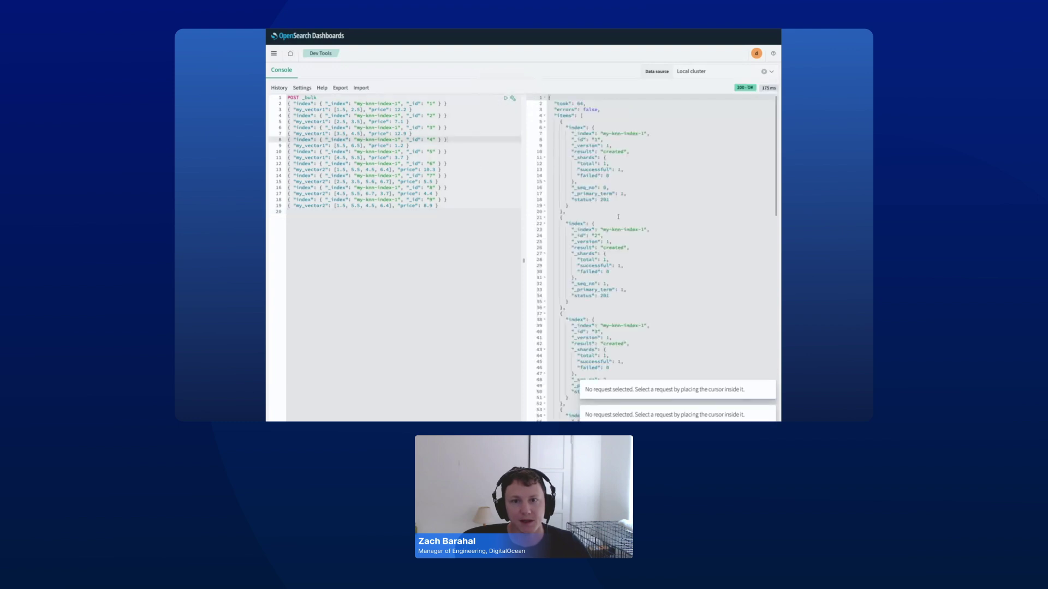
scroll(615, 221, down, 10)
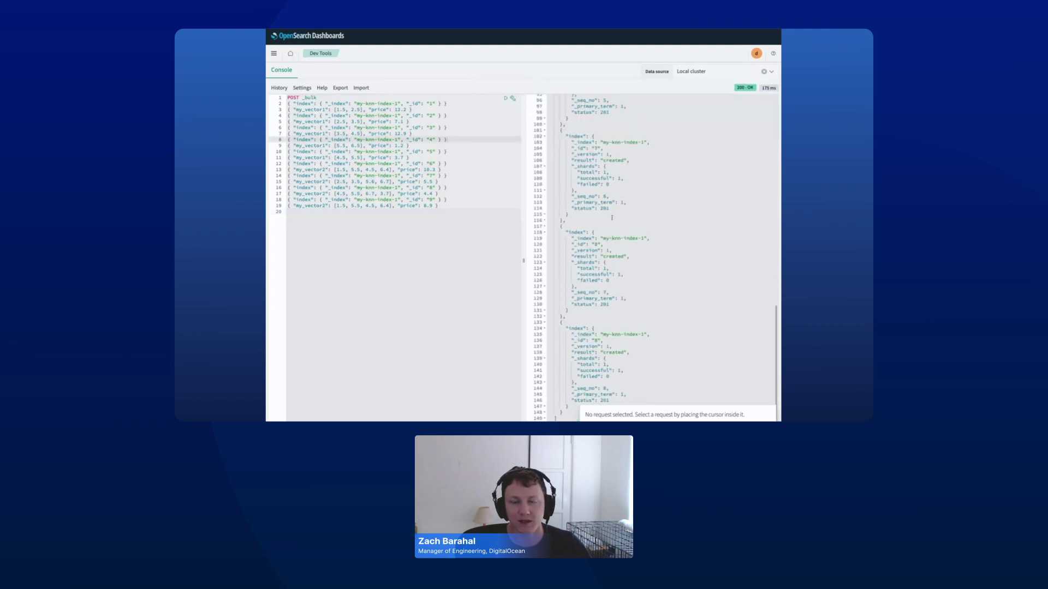
scroll(611, 218, up, 10)
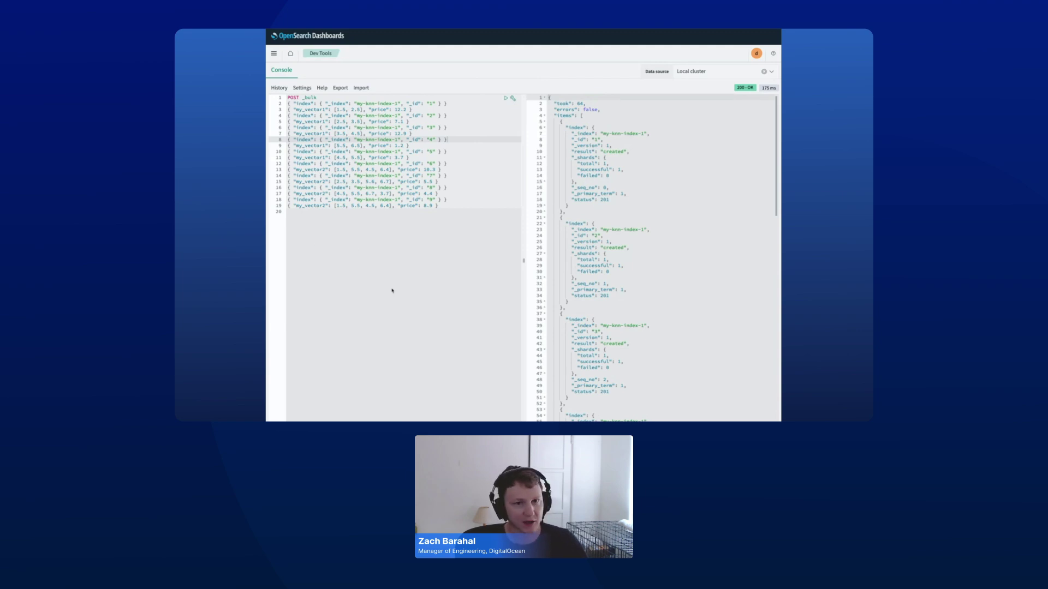
Step: Run a k-NN search on my-knn-index-1 for my_vector2 with vector [2, 3, 5, 6], k 2 and size 2
key(super+a)
text(GET my-knn-index-1/_search {   "size": 2,   "query": {     "knn": {       "my_vector2": {         "vector": [2, 3, 5, 6],         "k": 2       }     }   } })
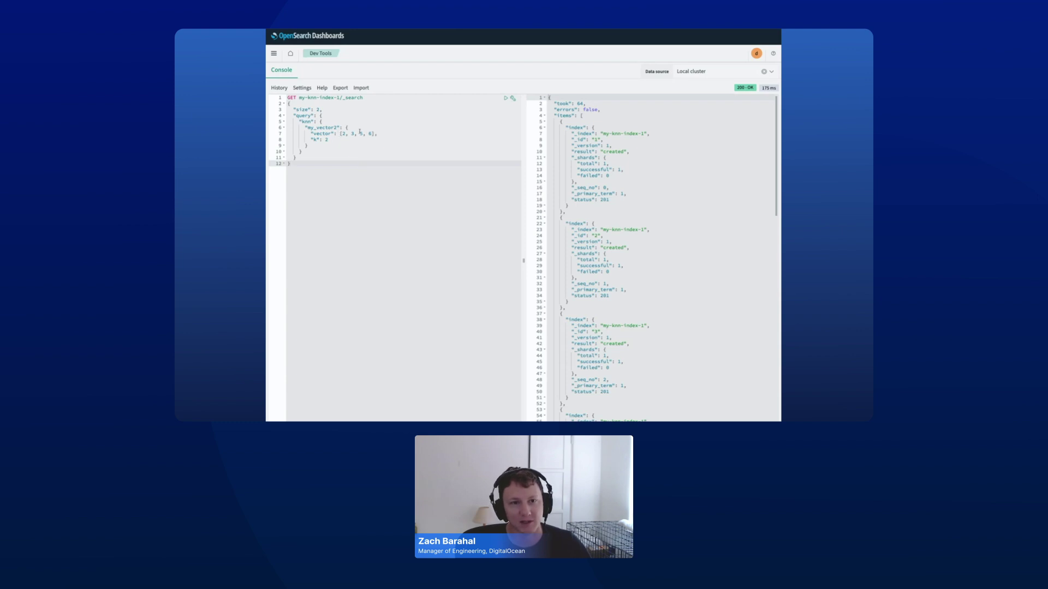
click(505, 97)
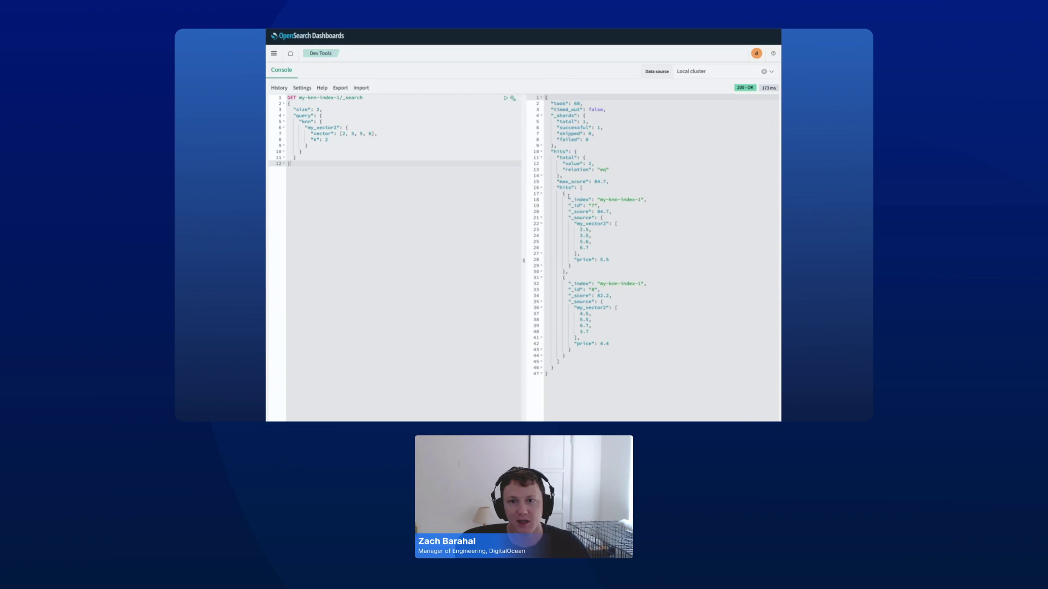